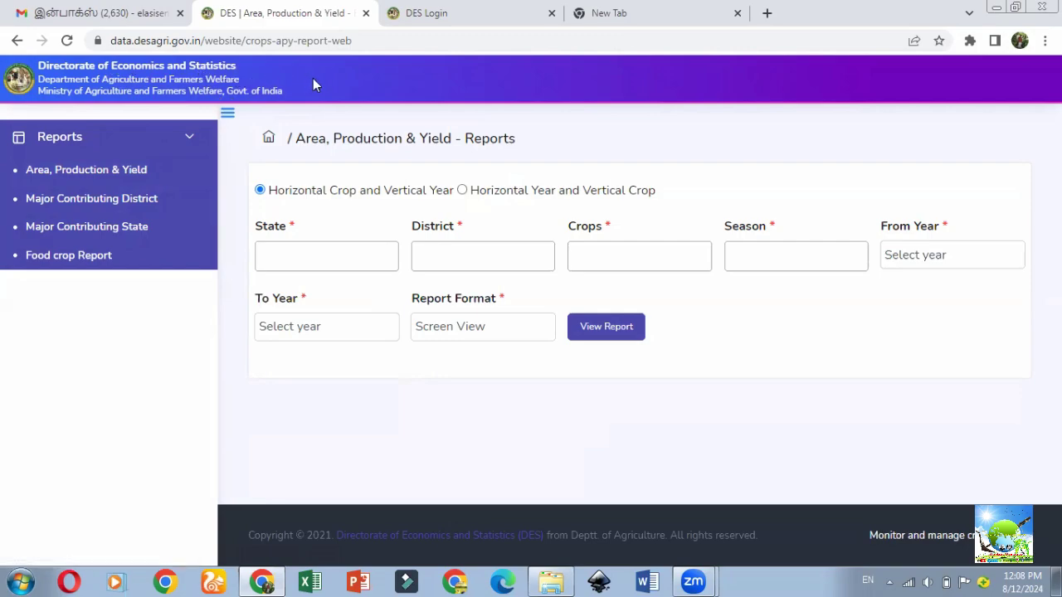
- Reload the Area, Production & Yield report form from the Reports list
{"action": "left_click", "coordinate": [384, 41]}
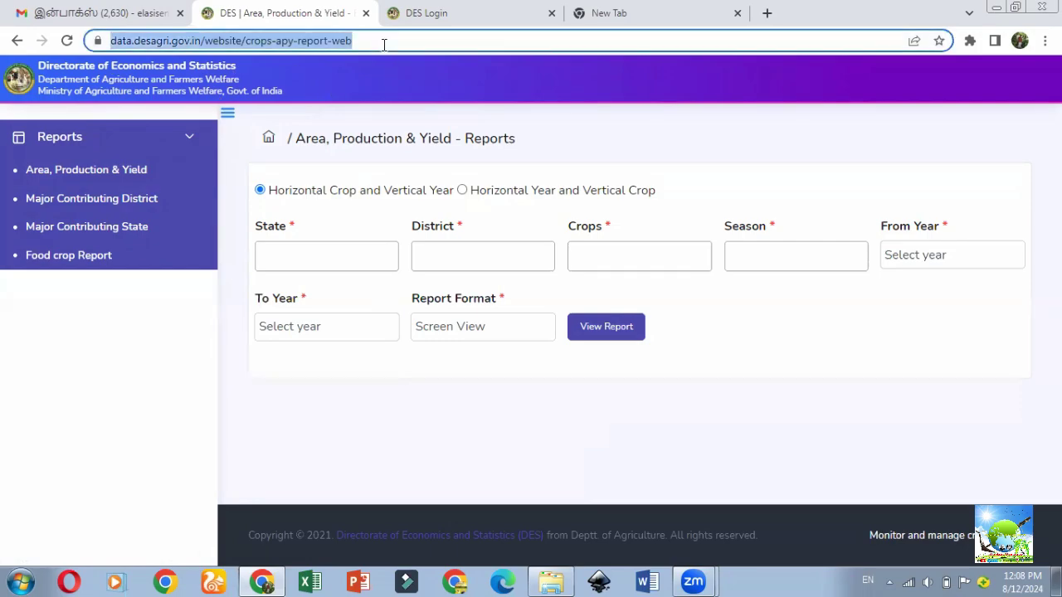
{"action": "left_click", "coordinate": [188, 142]}
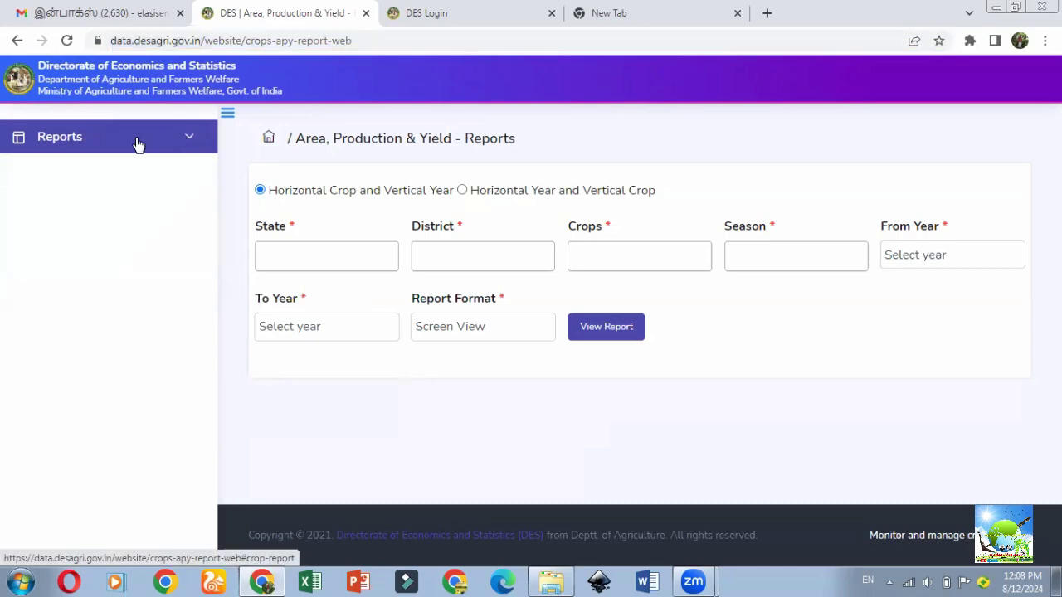
{"action": "left_click", "coordinate": [193, 146]}
{"action": "left_click", "coordinate": [97, 172]}
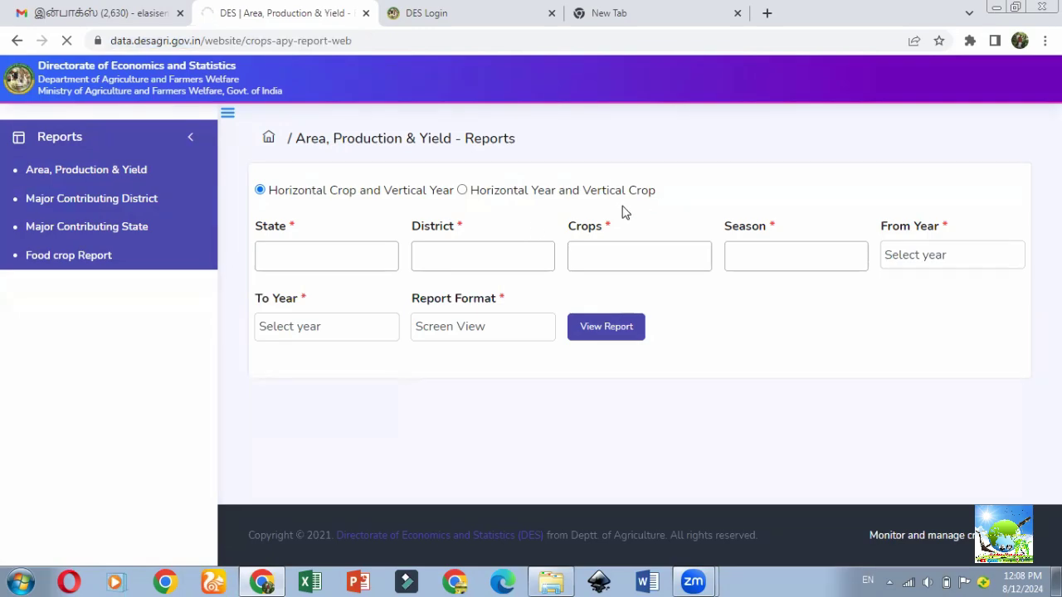
- Choose All States, All Districts and the crop Rice for the report
{"action": "left_click", "coordinate": [372, 254]}
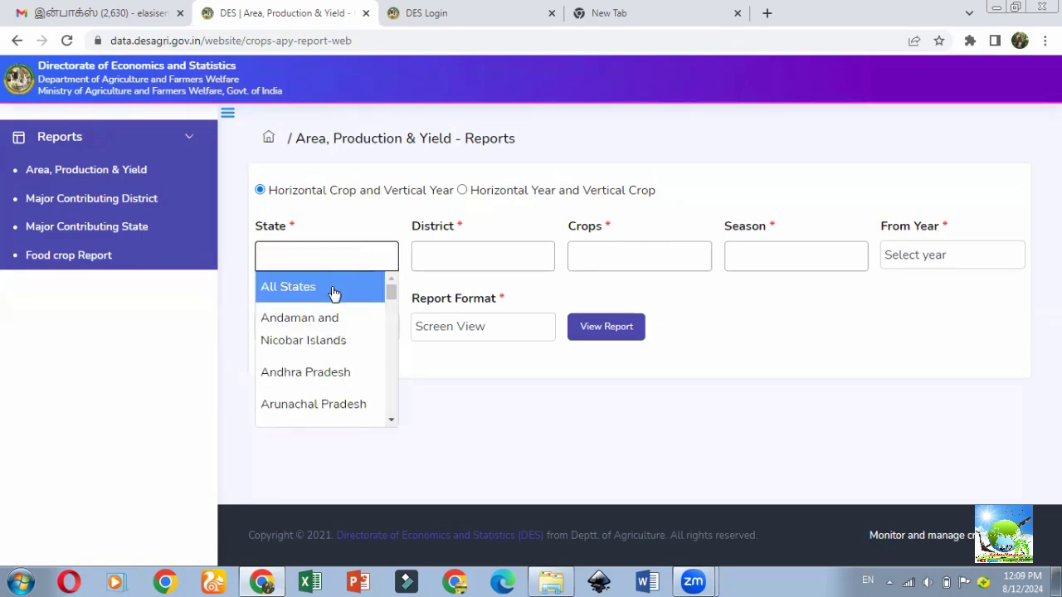
{"action": "left_click", "coordinate": [333, 290]}
{"action": "left_click", "coordinate": [457, 256]}
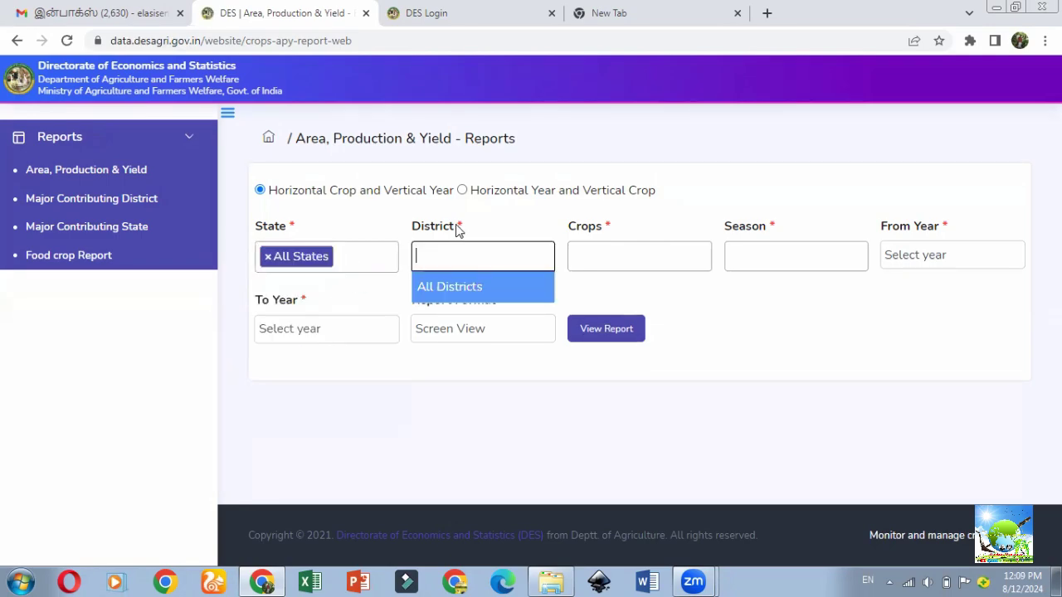
{"action": "left_click", "coordinate": [456, 294]}
{"action": "left_click", "coordinate": [608, 244]}
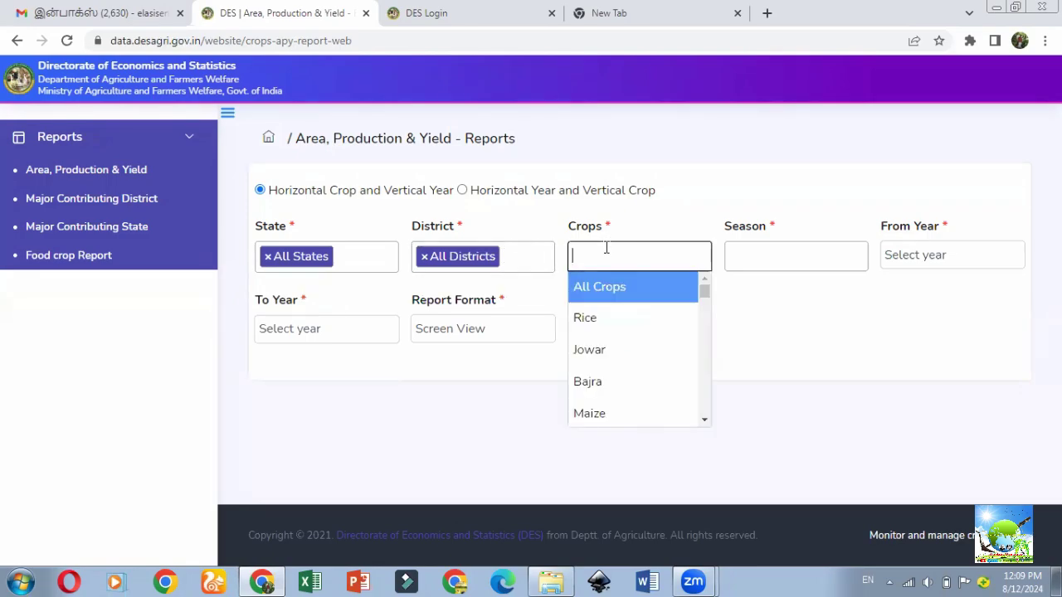
{"action": "left_click", "coordinate": [591, 331]}
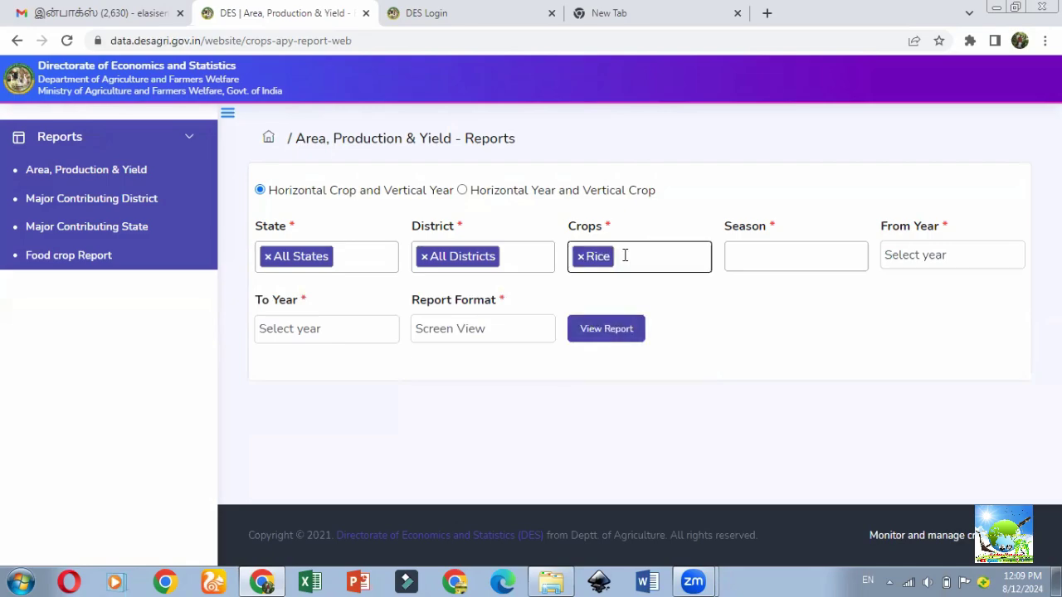
- Add Rabi and Kharif as seasons, then remove both tags again
{"action": "left_click", "coordinate": [822, 253]}
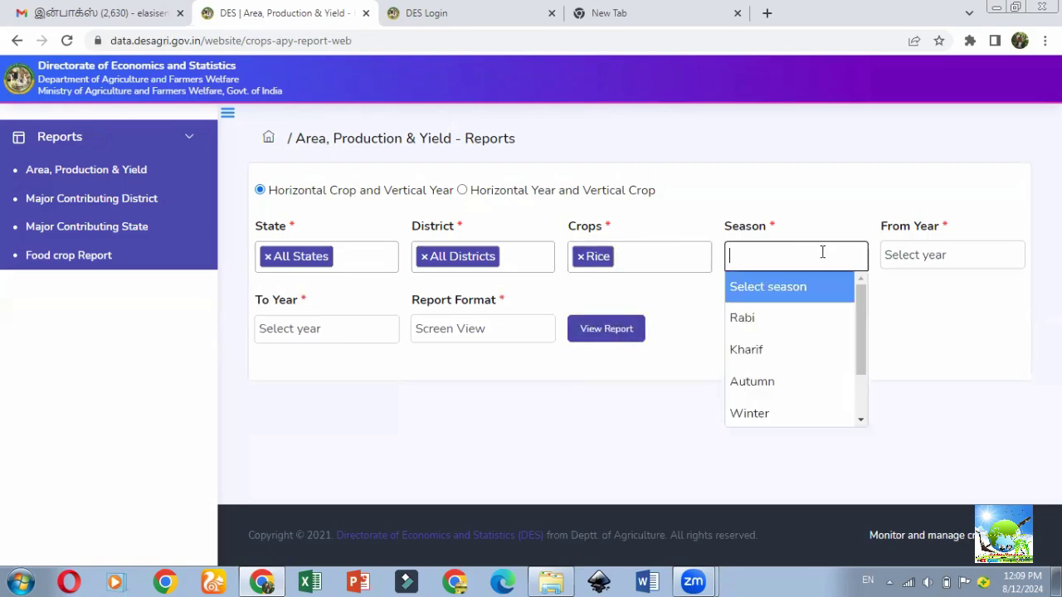
{"action": "left_click_drag", "start_coordinate": [859, 310], "coordinate": [864, 366]}
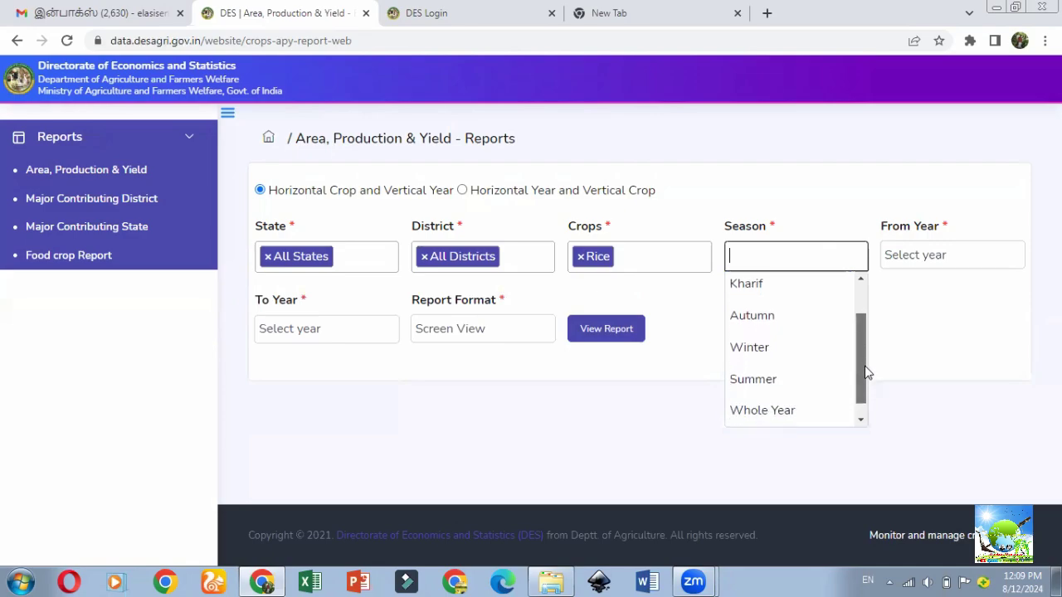
{"action": "scroll", "coordinate": [862, 386], "scroll_direction": "up", "scroll_amount": 1}
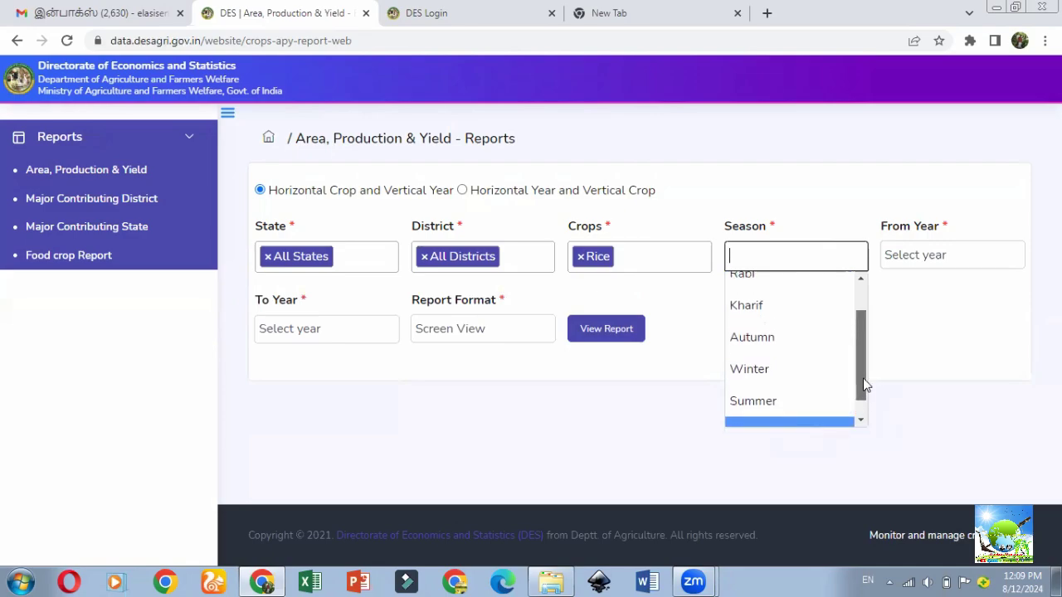
{"action": "scroll", "coordinate": [829, 332], "scroll_direction": "up", "scroll_amount": 1}
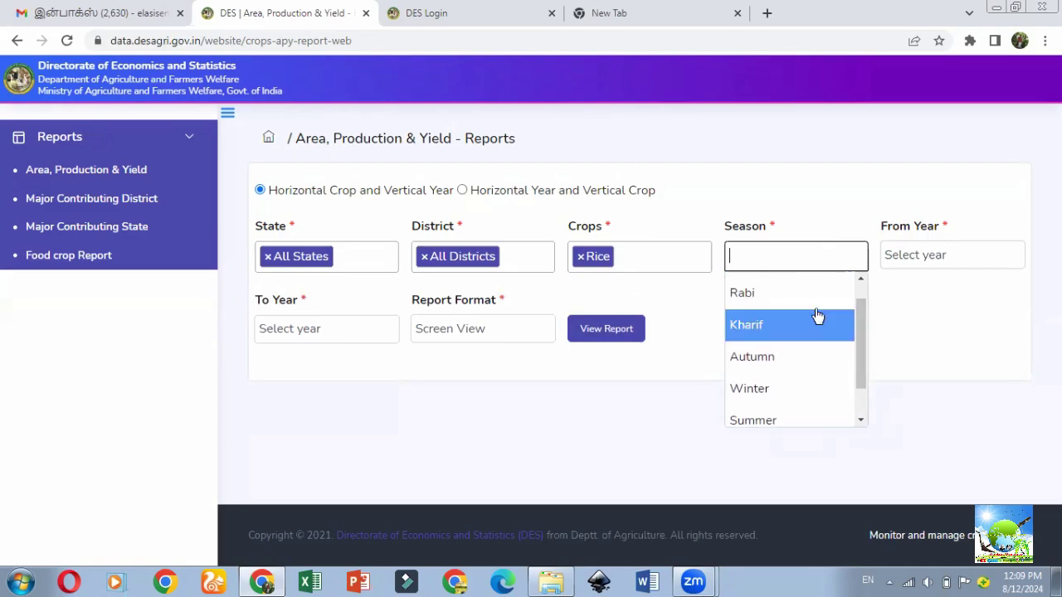
{"action": "left_click", "coordinate": [805, 299]}
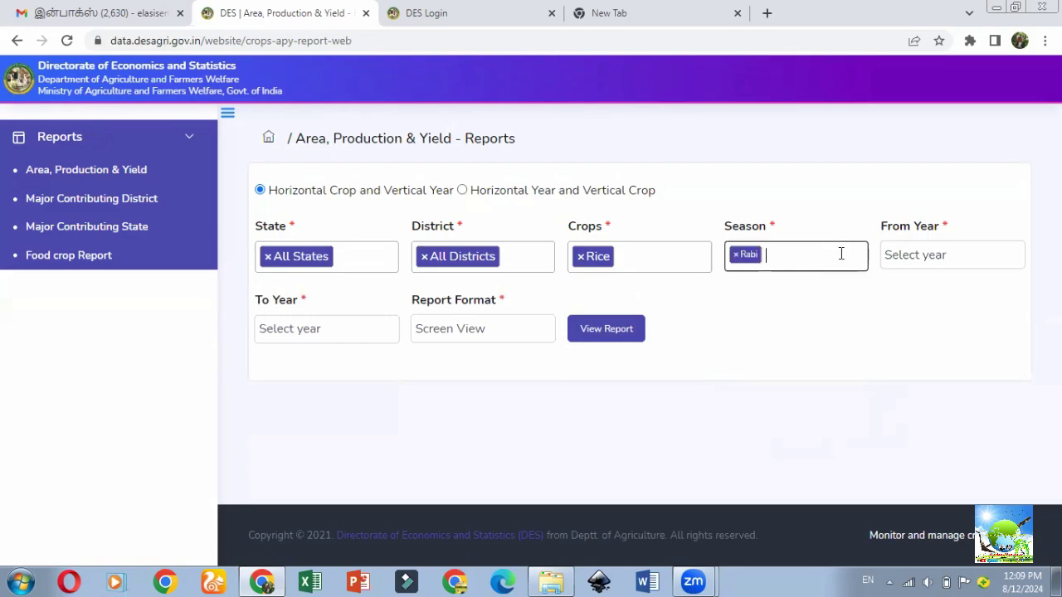
{"action": "left_click", "coordinate": [741, 258]}
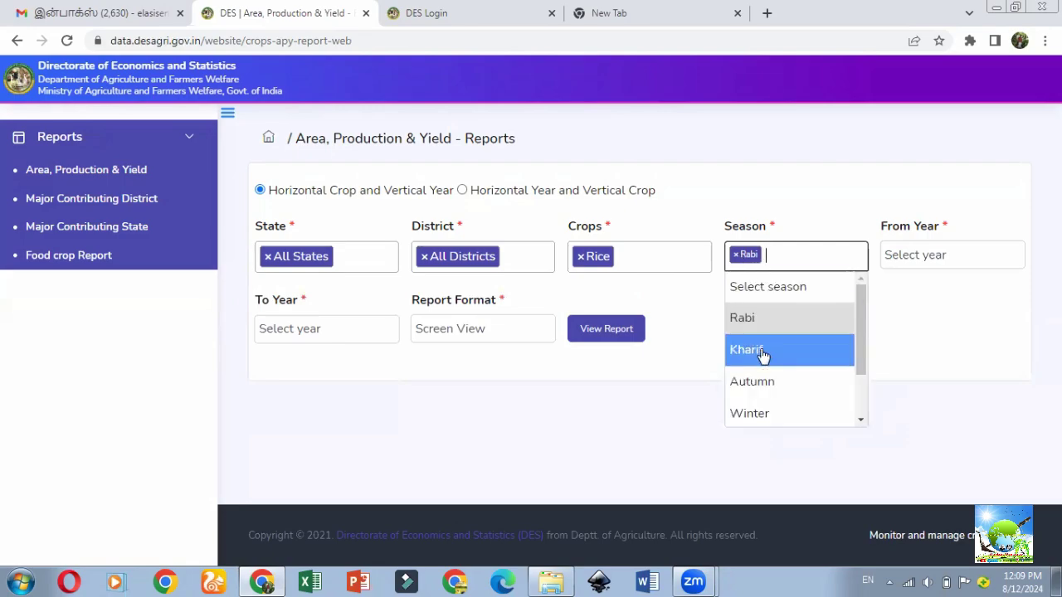
{"action": "left_click", "coordinate": [771, 349]}
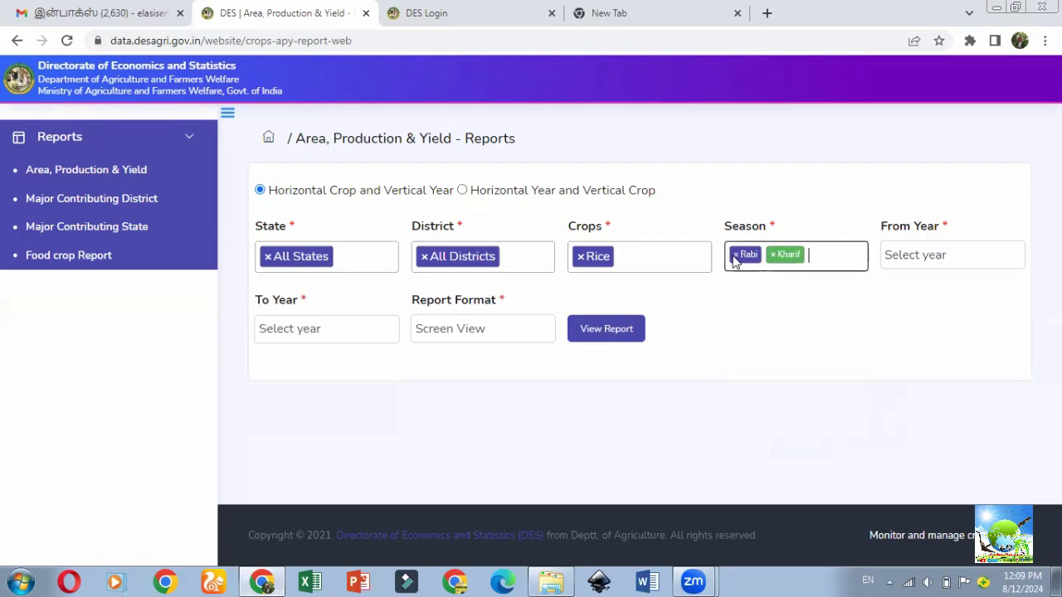
{"action": "left_click", "coordinate": [734, 260]}
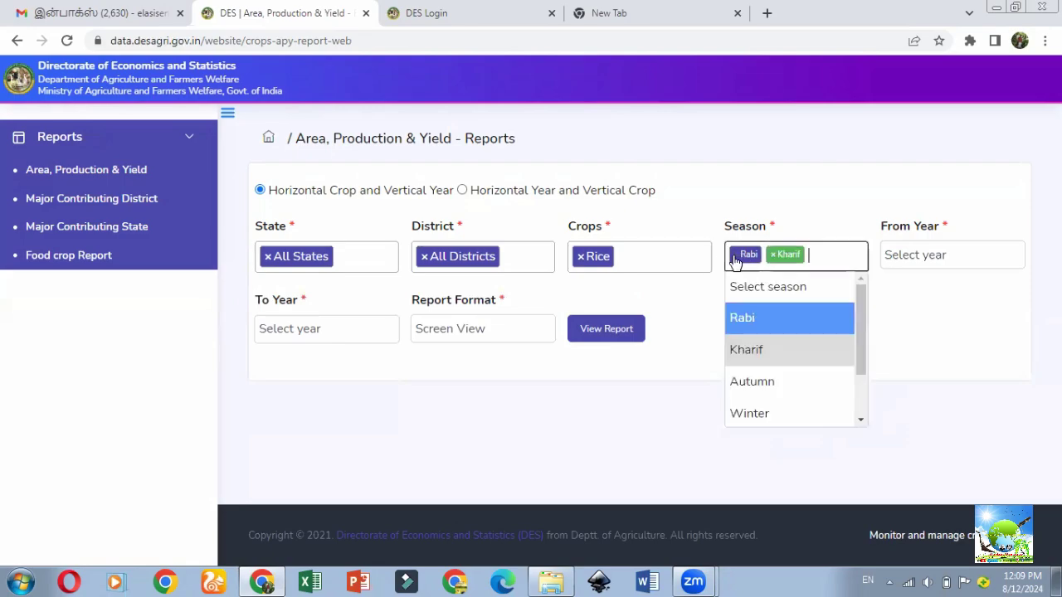
{"action": "left_click", "coordinate": [808, 342]}
- Re-add Rabi and Kharif, then add the Autumn, Winter and Summer seasons
{"action": "left_click", "coordinate": [802, 252]}
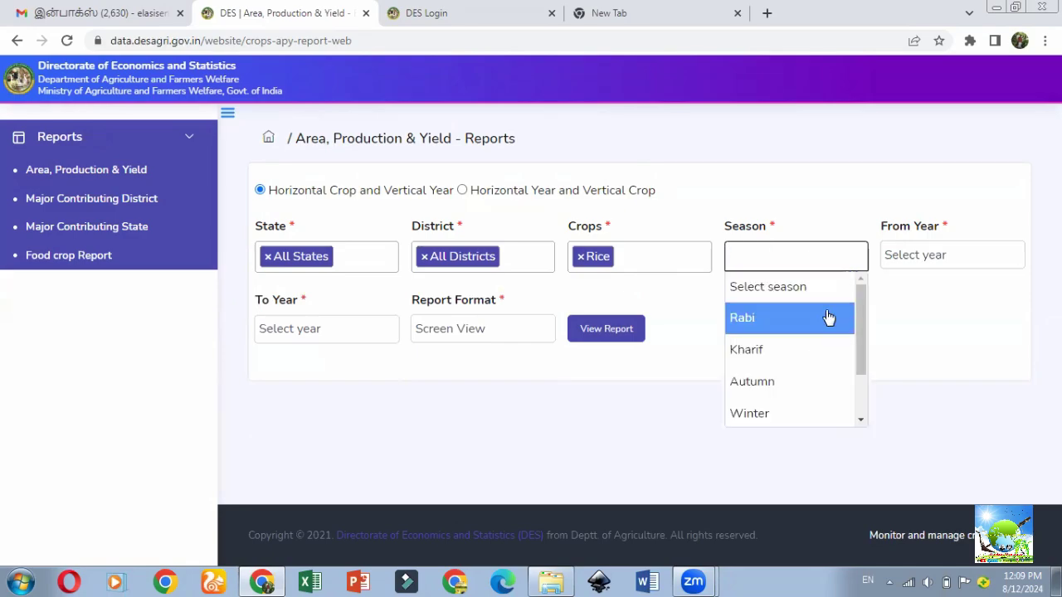
{"action": "left_click", "coordinate": [825, 317]}
{"action": "left_click", "coordinate": [808, 257]}
{"action": "left_click", "coordinate": [834, 348]}
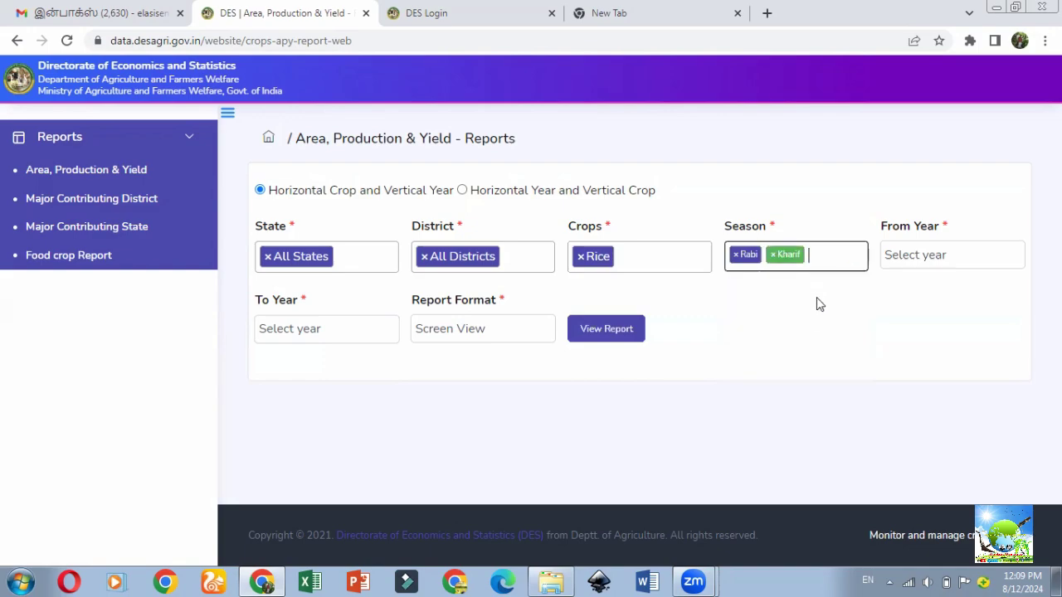
{"action": "left_click", "coordinate": [821, 253]}
{"action": "left_click", "coordinate": [799, 383]}
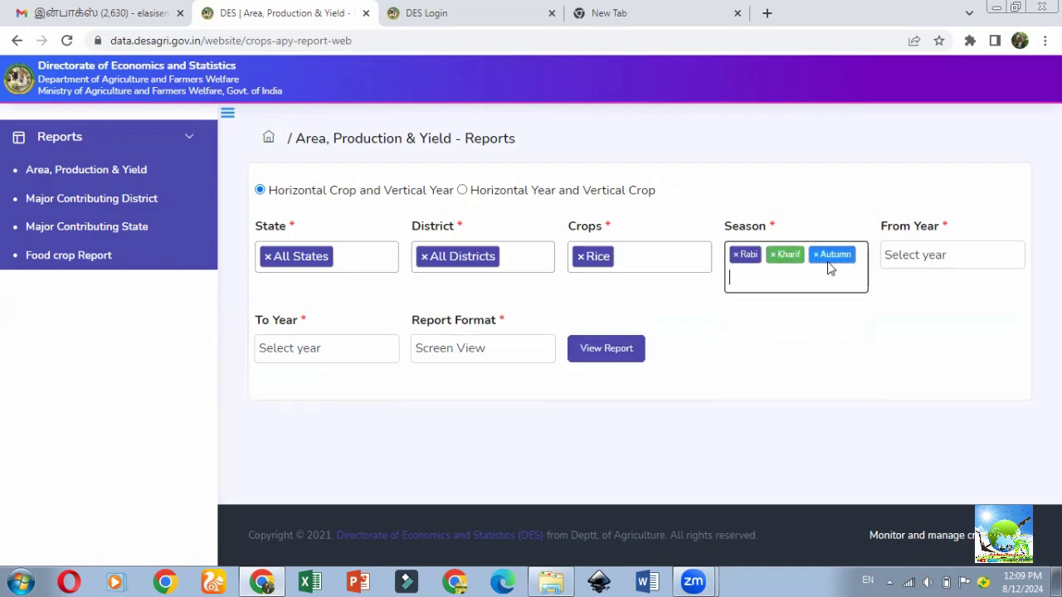
{"action": "left_click", "coordinate": [822, 277]}
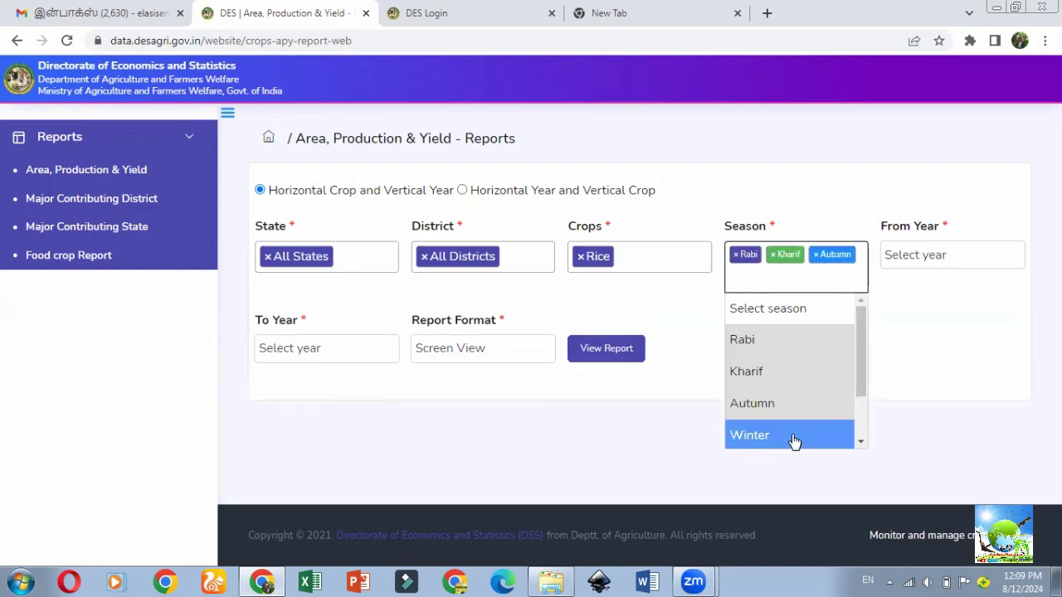
{"action": "left_click", "coordinate": [789, 434]}
{"action": "left_click", "coordinate": [840, 267]}
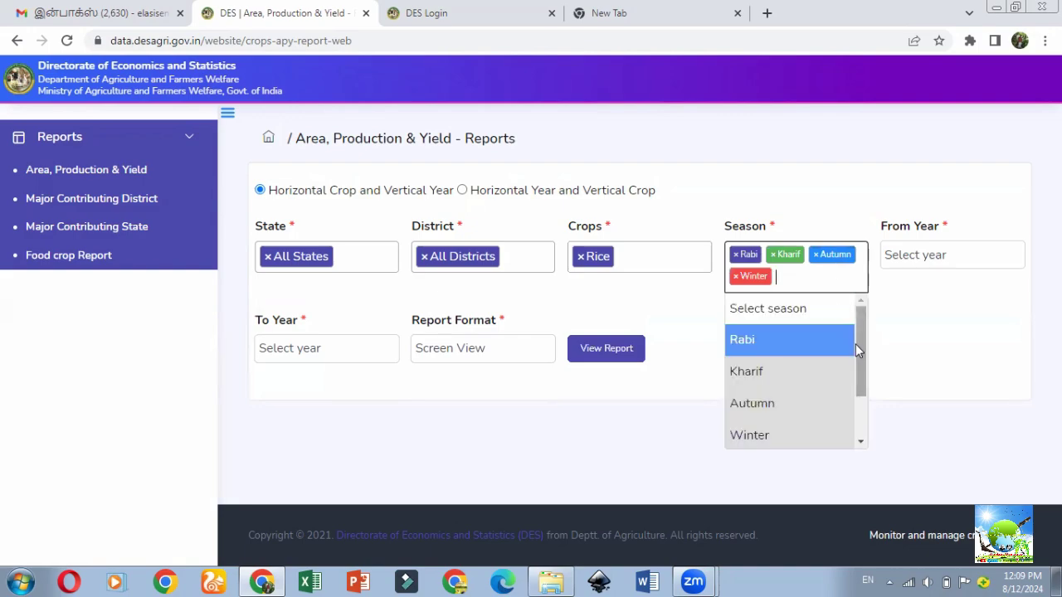
{"action": "left_click_drag", "start_coordinate": [856, 346], "coordinate": [856, 419]}
{"action": "left_click", "coordinate": [834, 403]}
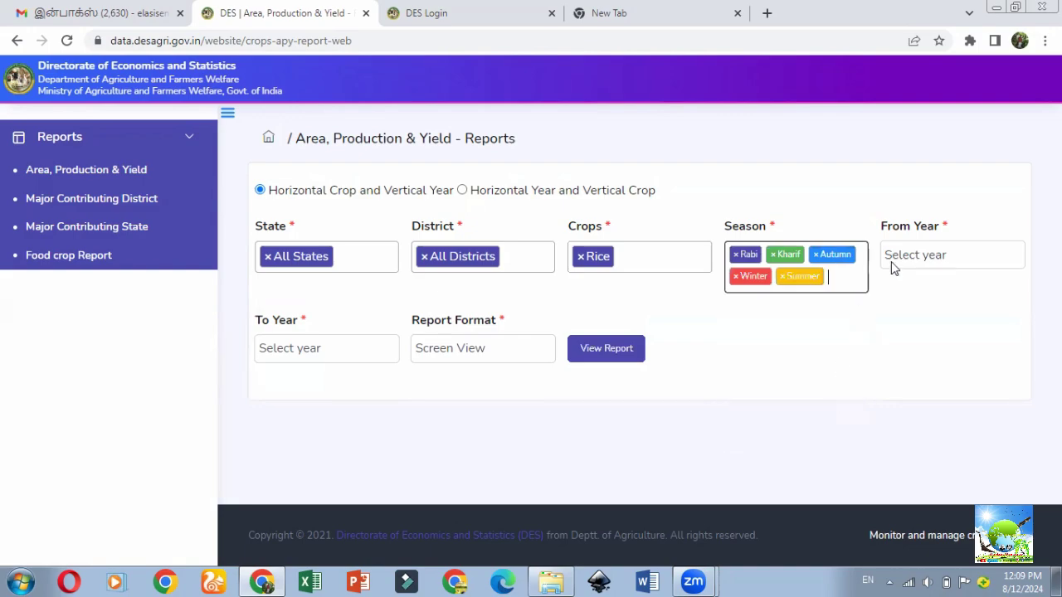
{"action": "left_click", "coordinate": [910, 261]}
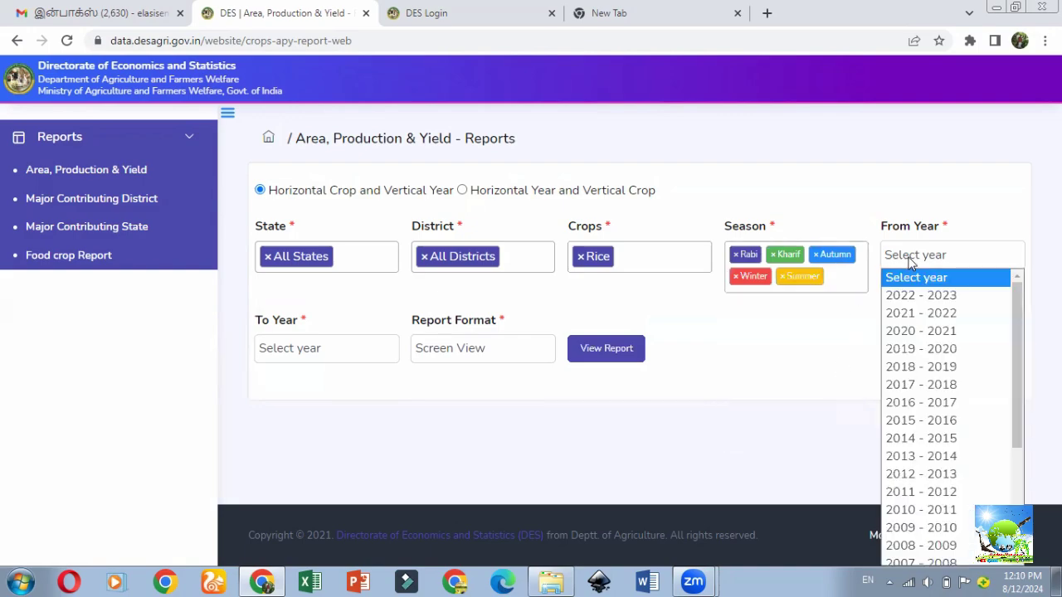
- Set the year range to 2022–2023 and the format to Excel, then generate the report
{"action": "left_click", "coordinate": [973, 297]}
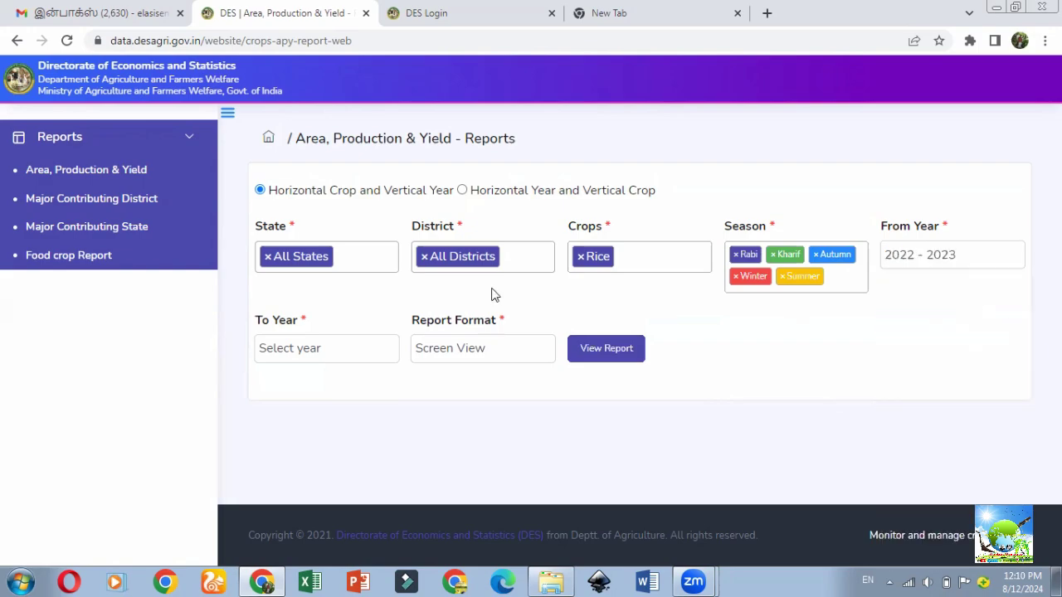
{"action": "left_click", "coordinate": [322, 350]}
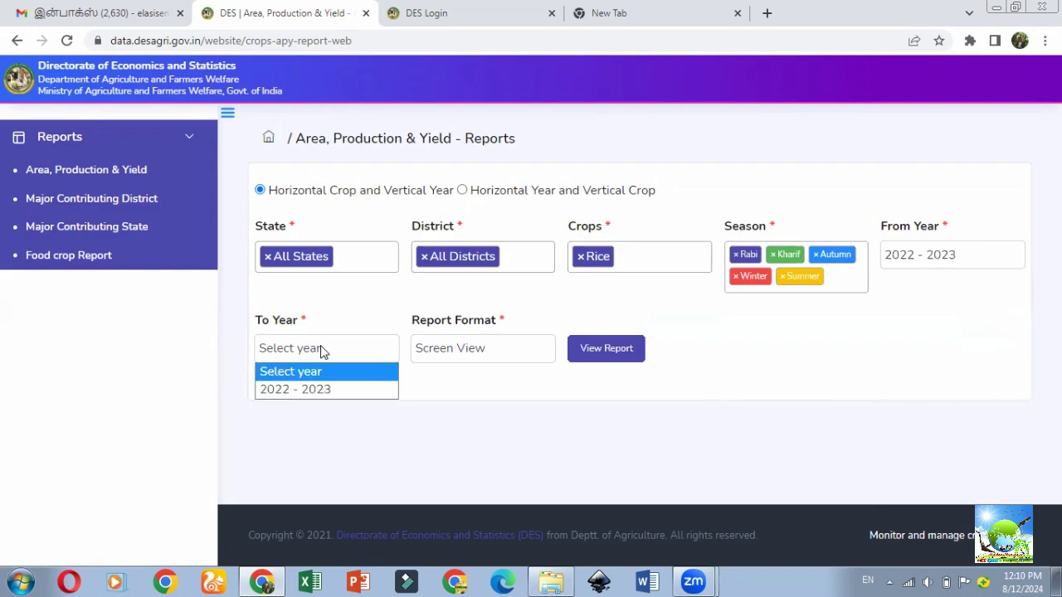
{"action": "left_click", "coordinate": [324, 387]}
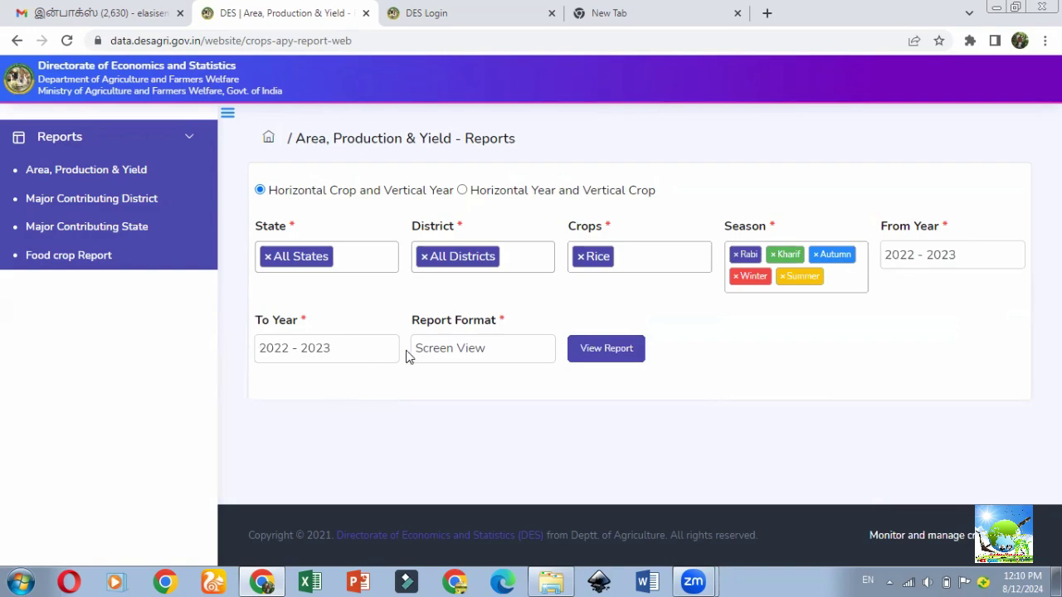
{"action": "left_click", "coordinate": [462, 352]}
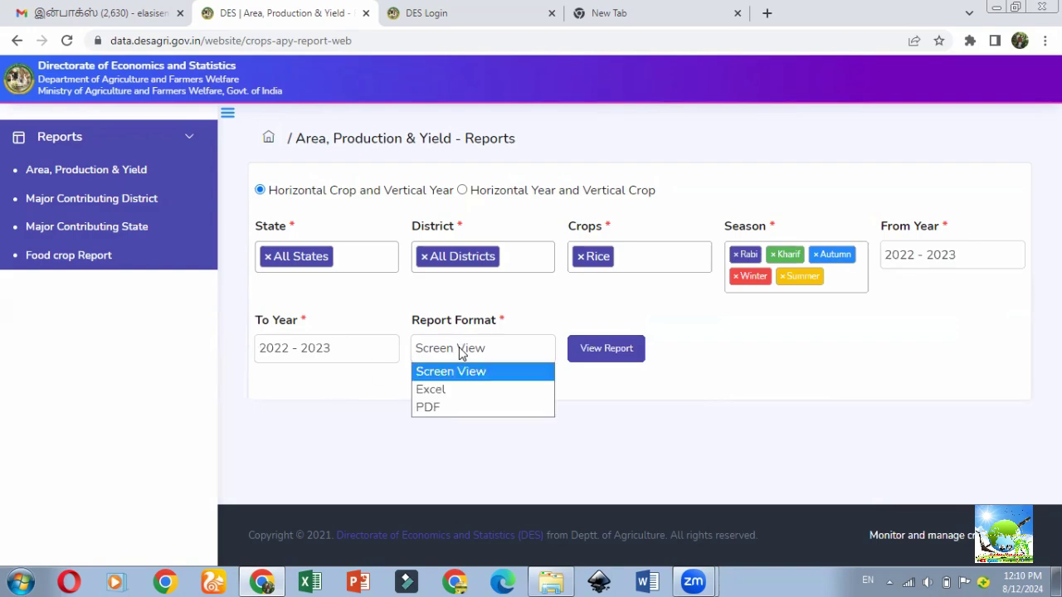
{"action": "left_click", "coordinate": [470, 390]}
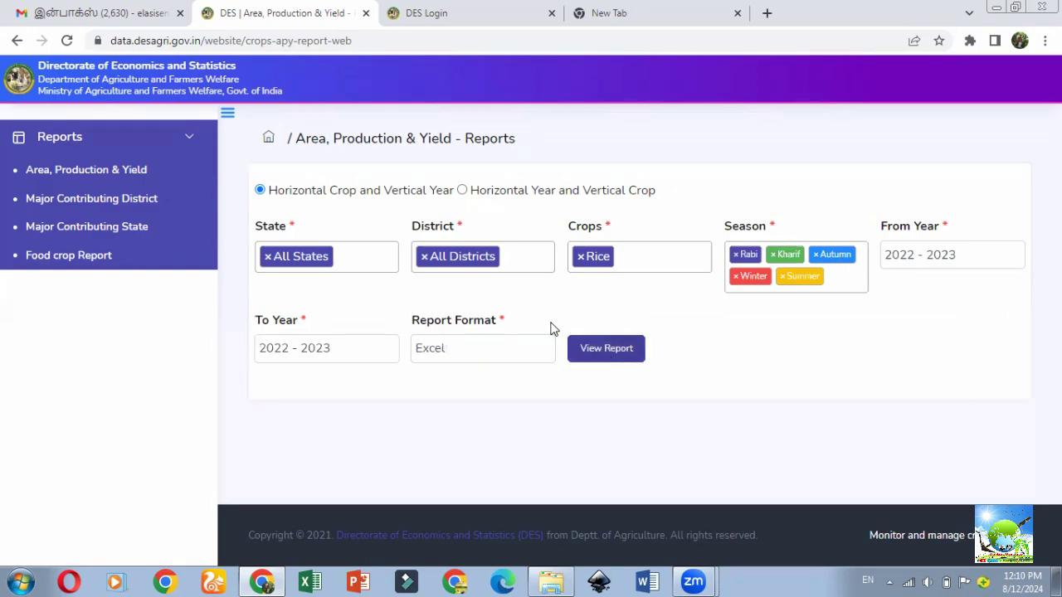
{"action": "left_click", "coordinate": [626, 358]}
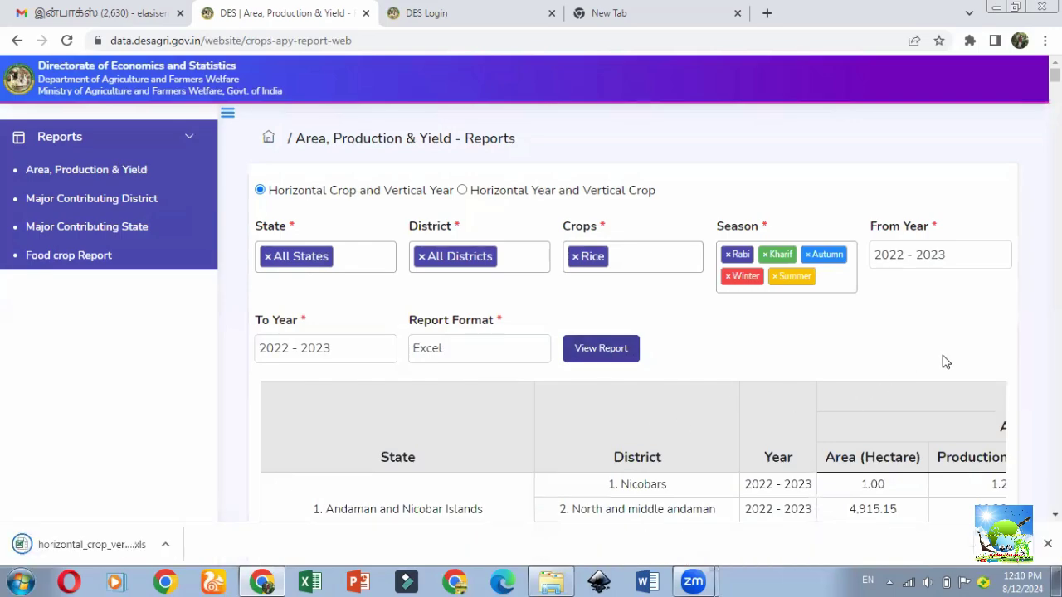
- Scroll through the generated 2022–2023 rice report table
{"action": "scroll", "coordinate": [944, 361], "scroll_direction": "down", "scroll_amount": 2}
{"action": "scroll", "coordinate": [944, 361], "scroll_direction": "down", "scroll_amount": 1}
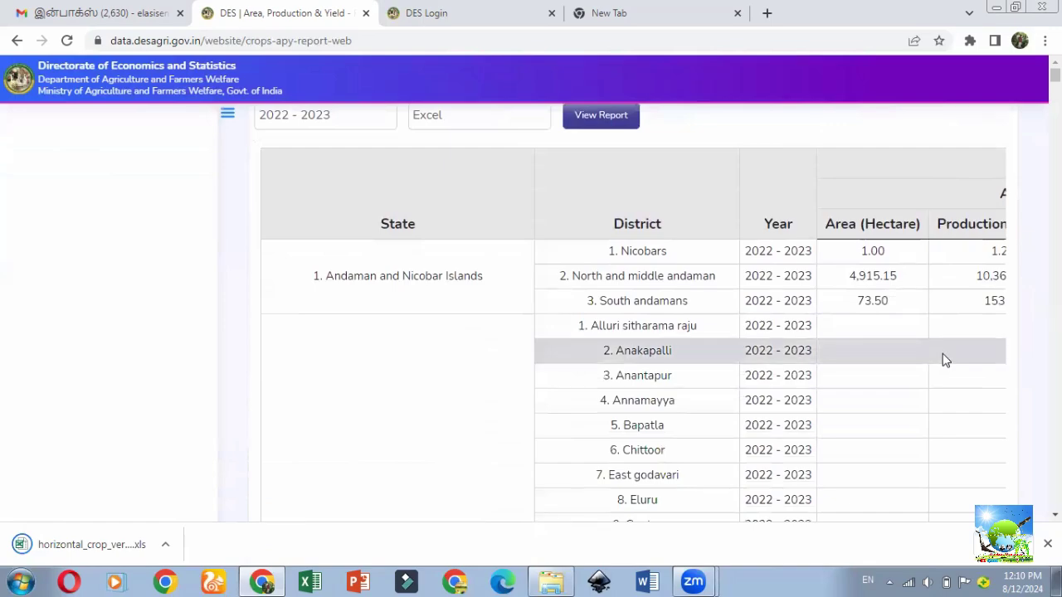
{"action": "mouse_move", "coordinate": [693, 582]}
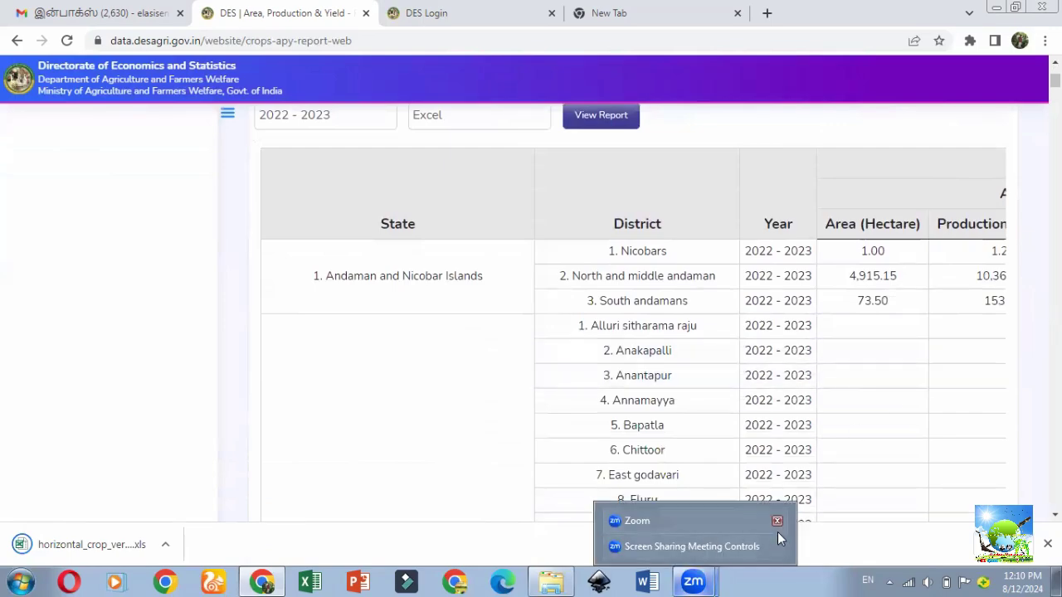
{"action": "scroll", "coordinate": [986, 514], "scroll_direction": "down", "scroll_amount": 3}
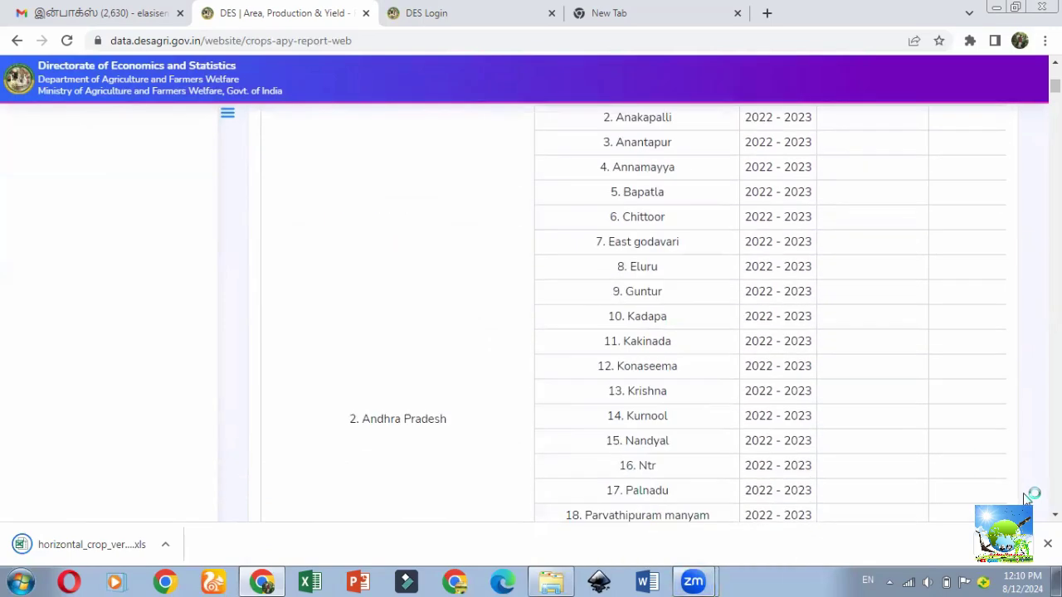
{"action": "scroll", "coordinate": [1022, 487], "scroll_direction": "up", "scroll_amount": 6}
{"action": "scroll", "coordinate": [1022, 487], "scroll_direction": "down", "scroll_amount": 3}
{"action": "scroll", "coordinate": [1022, 487], "scroll_direction": "up", "scroll_amount": 2}
{"action": "scroll", "coordinate": [950, 493], "scroll_direction": "down", "scroll_amount": 1}
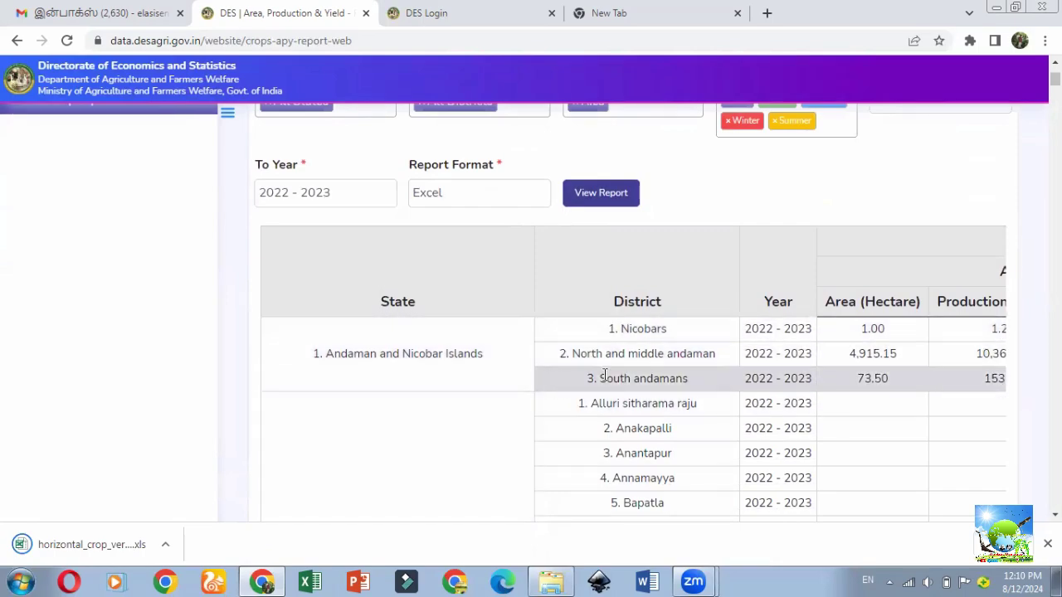
{"action": "scroll", "coordinate": [908, 396], "scroll_direction": "down", "scroll_amount": 3}
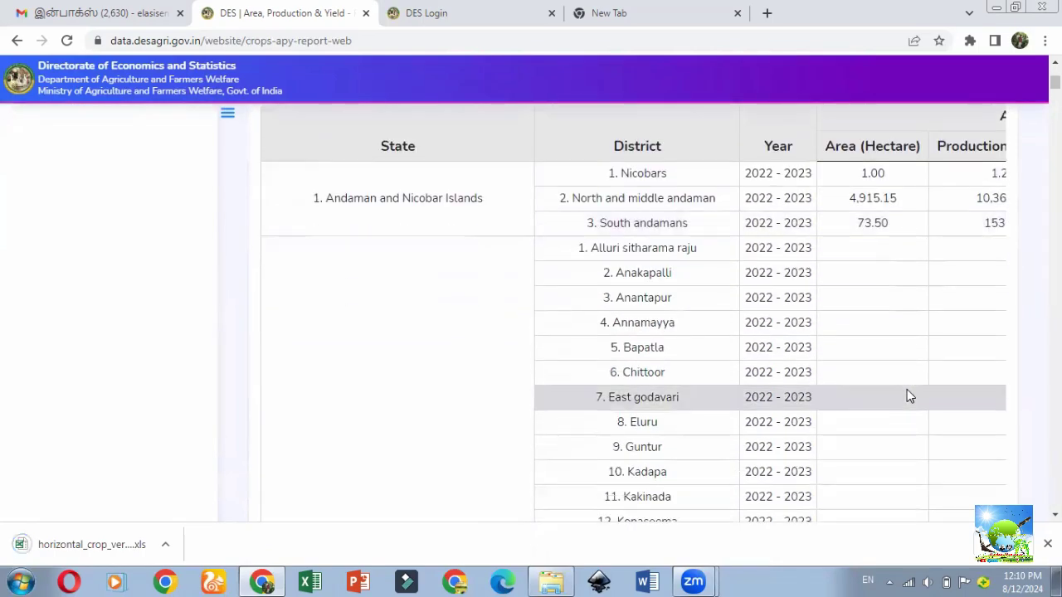
{"action": "scroll", "coordinate": [909, 396], "scroll_direction": "down", "scroll_amount": 3}
{"action": "scroll", "coordinate": [909, 395], "scroll_direction": "down", "scroll_amount": 7}
{"action": "scroll", "coordinate": [908, 396], "scroll_direction": "down", "scroll_amount": 2}
{"action": "scroll", "coordinate": [908, 395], "scroll_direction": "down", "scroll_amount": 10}
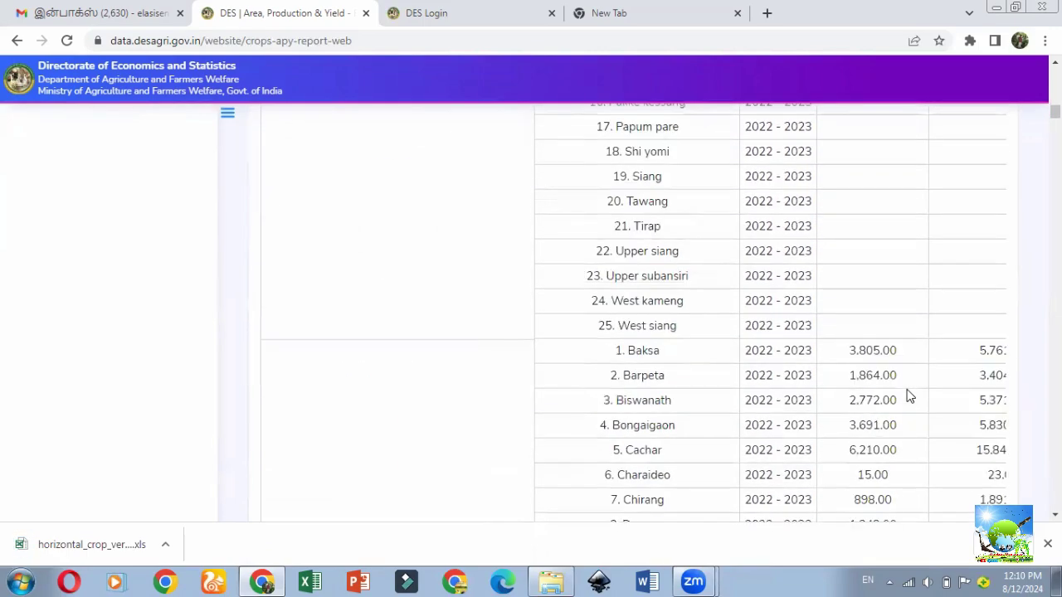
{"action": "scroll", "coordinate": [908, 396], "scroll_direction": "down", "scroll_amount": 5}
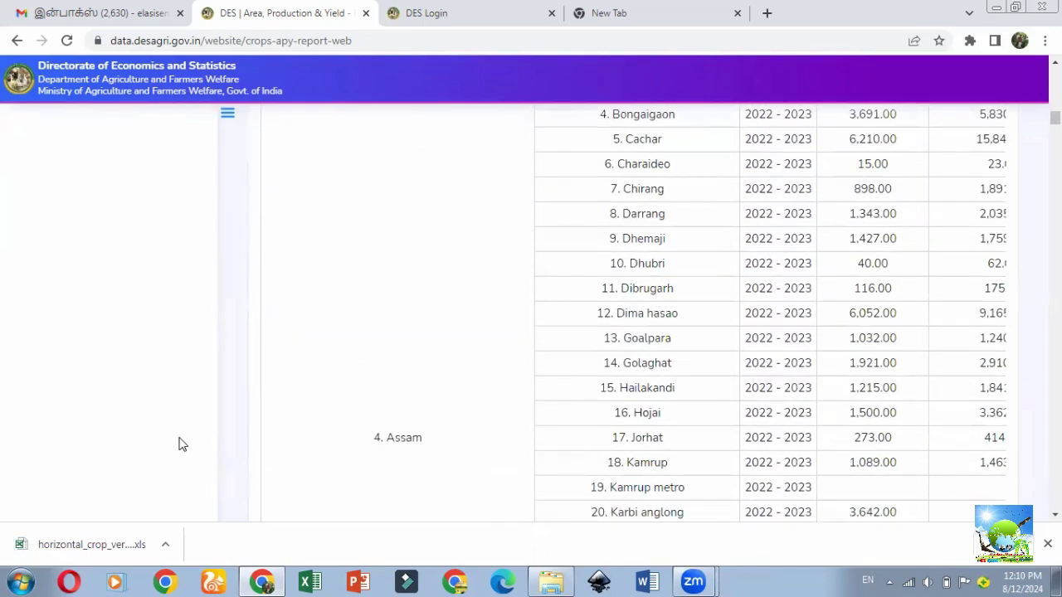
- Open the downloaded horizontal_crop_vertical_year_report workbook from its folder in Excel
{"action": "left_click", "coordinate": [171, 544]}
{"action": "left_click", "coordinate": [210, 501]}
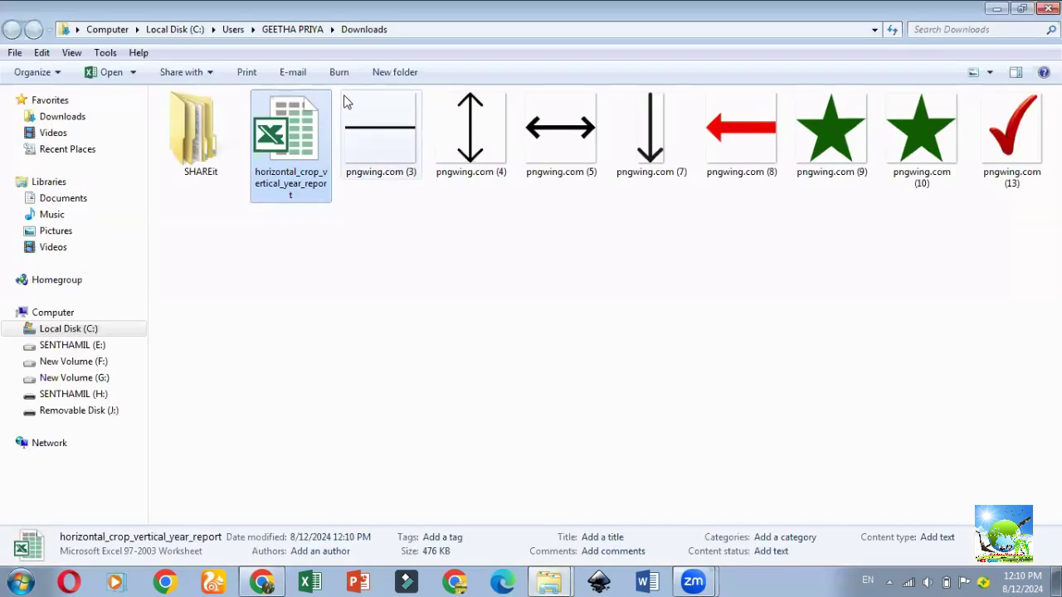
{"action": "double_click", "coordinate": [295, 129]}
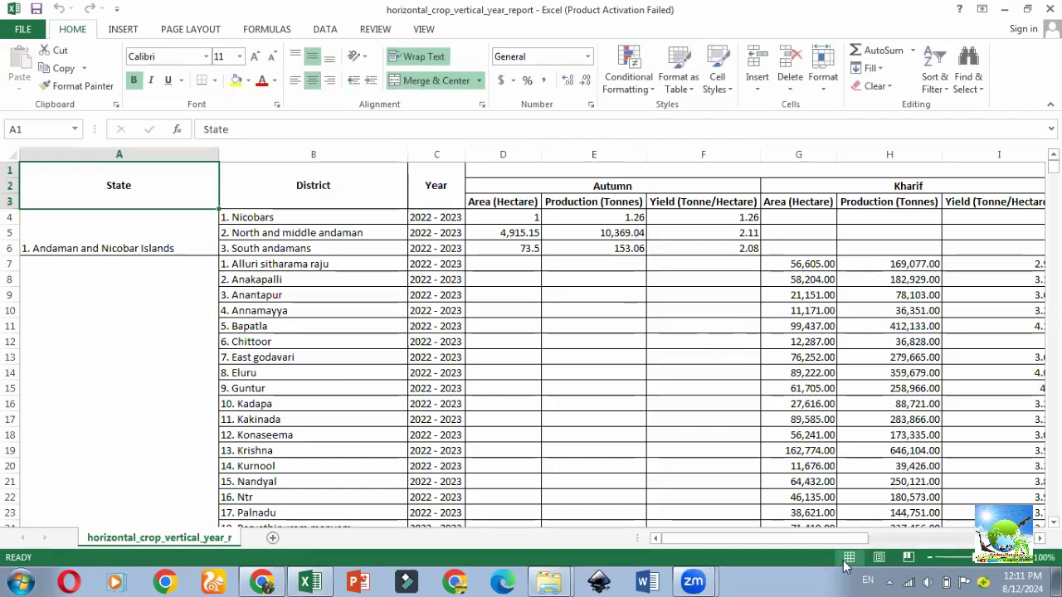
- Dismiss the Office activation notice and inspect the Autumn, Kharif and Rabi Production headers
{"action": "left_click_drag", "start_coordinate": [842, 537], "coordinate": [860, 537]}
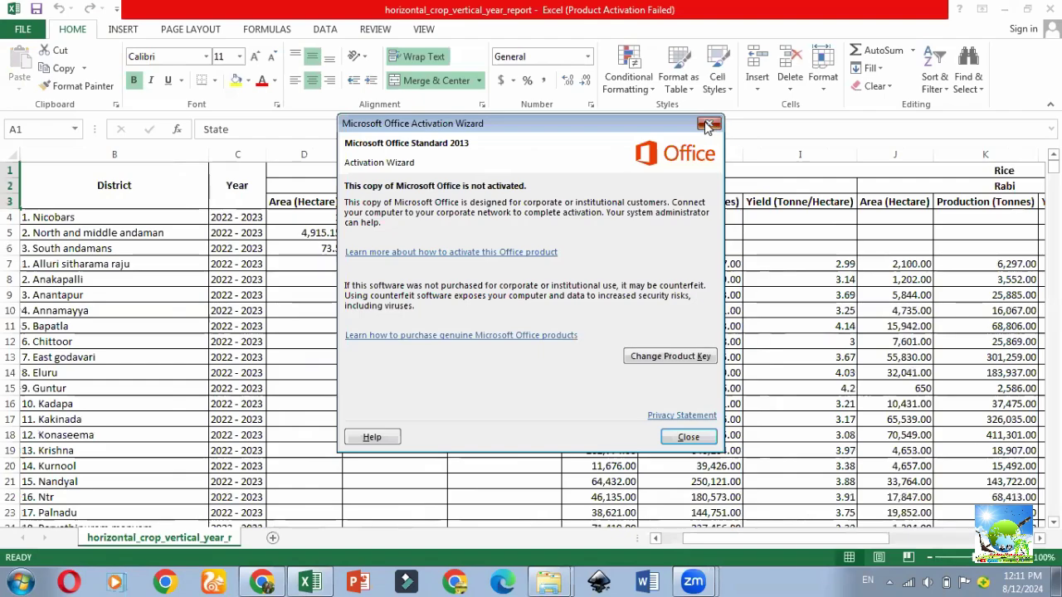
{"action": "left_click", "coordinate": [709, 123]}
{"action": "left_click", "coordinate": [469, 190]}
{"action": "left_click", "coordinate": [718, 183]}
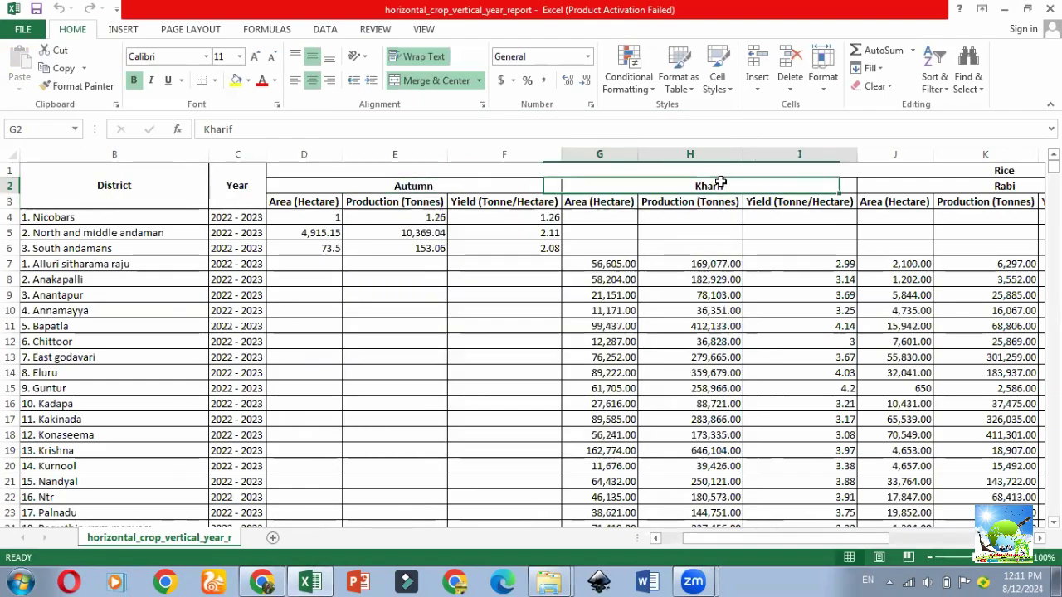
{"action": "left_click", "coordinate": [987, 201]}
{"action": "left_click_drag", "start_coordinate": [810, 540], "coordinate": [937, 538]}
- Scroll the sheet down to its last entry, West Bengal's Purulia district on row 679
{"action": "scroll", "coordinate": [879, 301], "scroll_direction": "down", "scroll_amount": 4}
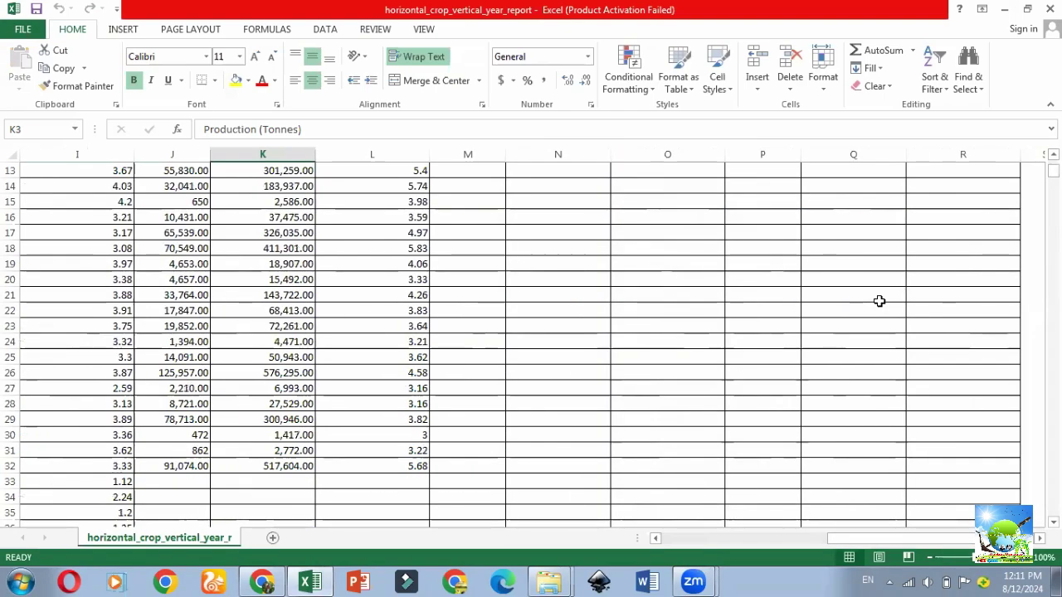
{"action": "scroll", "coordinate": [879, 301], "scroll_direction": "down", "scroll_amount": 4}
{"action": "scroll", "coordinate": [879, 301], "scroll_direction": "down", "scroll_amount": 5}
{"action": "scroll", "coordinate": [879, 301], "scroll_direction": "down", "scroll_amount": 3}
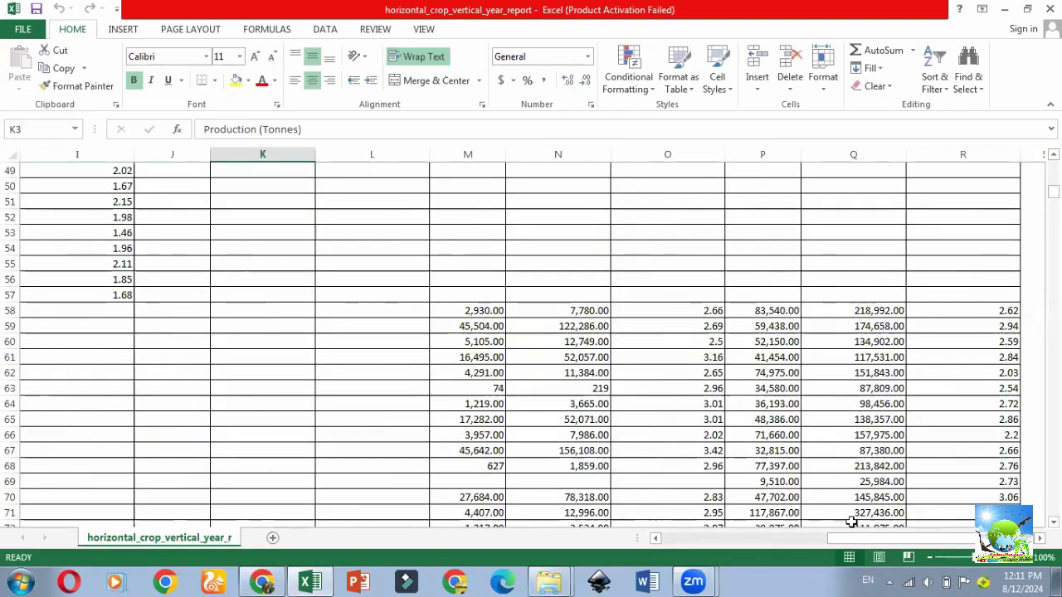
{"action": "mouse_move", "coordinate": [855, 542]}
{"action": "left_mouse_down"}
{"action": "mouse_move", "coordinate": [745, 550]}
{"action": "mouse_move", "coordinate": [776, 542]}
{"action": "left_mouse_up"}
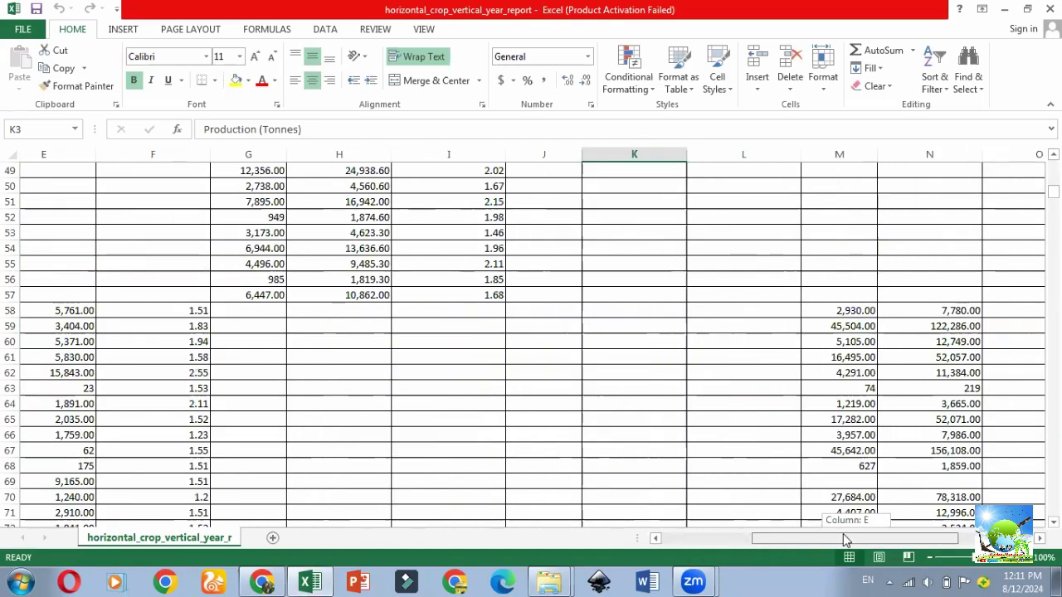
{"action": "left_click_drag", "start_coordinate": [777, 544], "coordinate": [846, 540]}
{"action": "scroll", "coordinate": [846, 407], "scroll_direction": "up", "scroll_amount": 9}
{"action": "scroll", "coordinate": [849, 406], "scroll_direction": "up", "scroll_amount": 4}
{"action": "scroll", "coordinate": [849, 406], "scroll_direction": "down", "scroll_amount": 6}
{"action": "scroll", "coordinate": [850, 407], "scroll_direction": "down", "scroll_amount": 8}
{"action": "scroll", "coordinate": [850, 406], "scroll_direction": "down", "scroll_amount": 1}
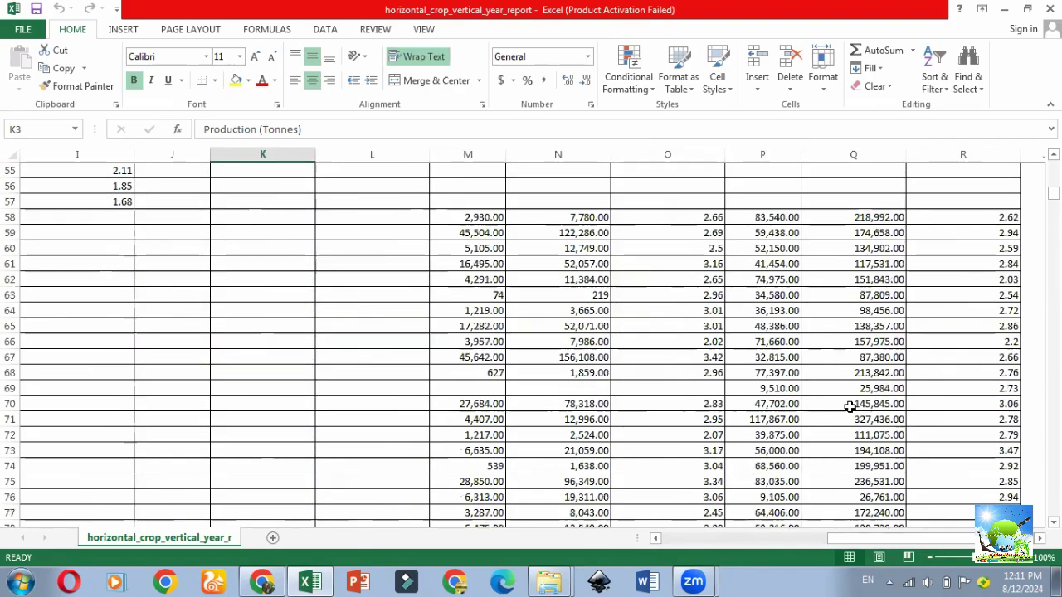
{"action": "scroll", "coordinate": [849, 407], "scroll_direction": "down", "scroll_amount": 8}
{"action": "left_click_drag", "start_coordinate": [1053, 206], "coordinate": [1052, 510]}
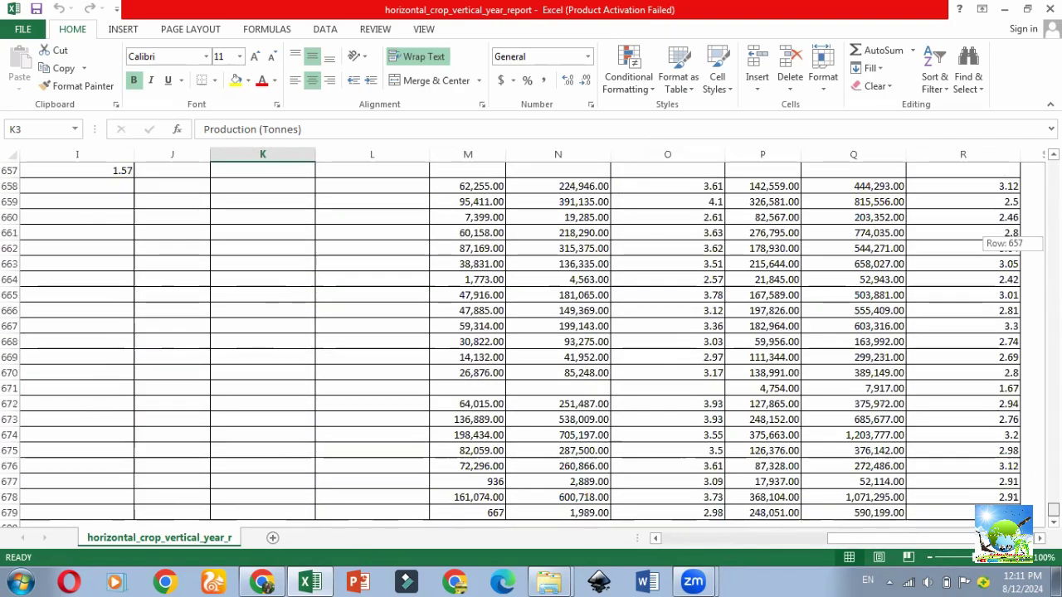
{"action": "scroll", "coordinate": [671, 421], "scroll_direction": "left", "scroll_amount": 3}
{"action": "scroll", "coordinate": [671, 421], "scroll_direction": "left", "scroll_amount": 2}
{"action": "scroll", "coordinate": [672, 420], "scroll_direction": "down", "scroll_amount": 4}
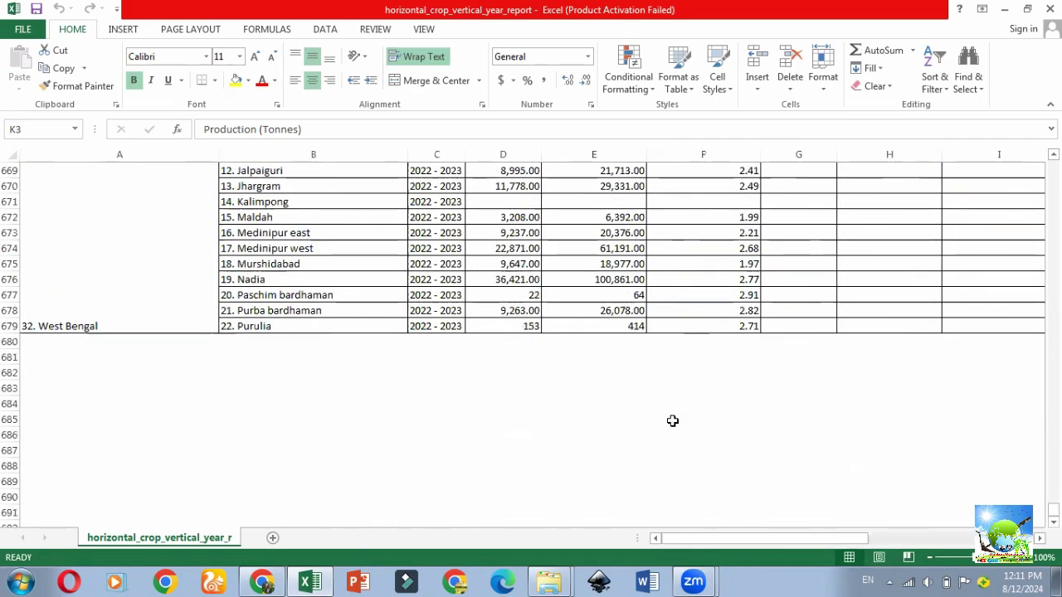
- Enter =SUM(D4:D679) in D680, totalling the Autumn area as 1550799.82
{"action": "left_click", "coordinate": [328, 341]}
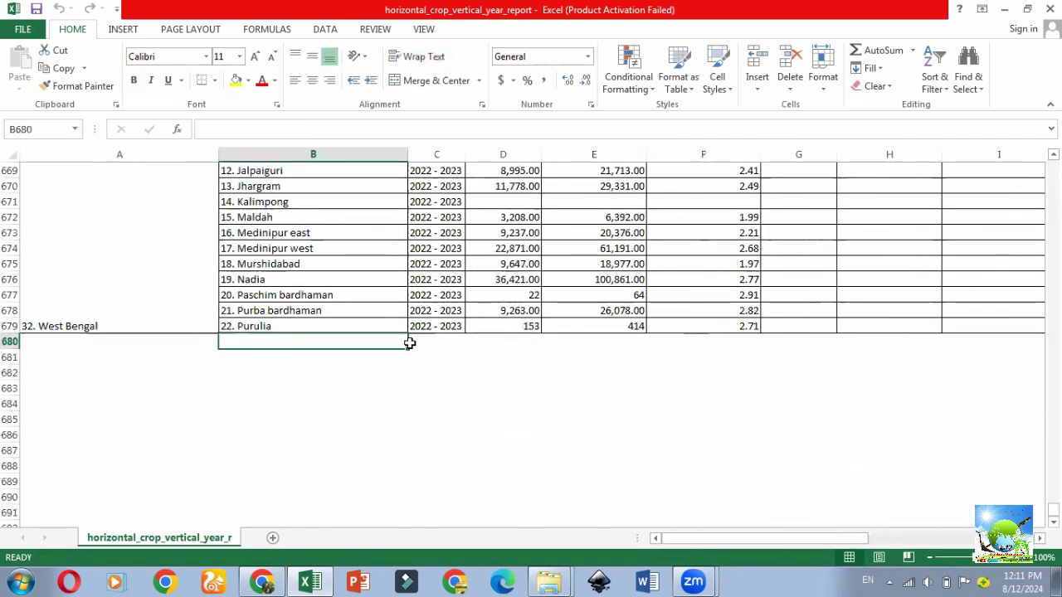
{"action": "left_click", "coordinate": [433, 340]}
{"action": "left_click", "coordinate": [510, 340]}
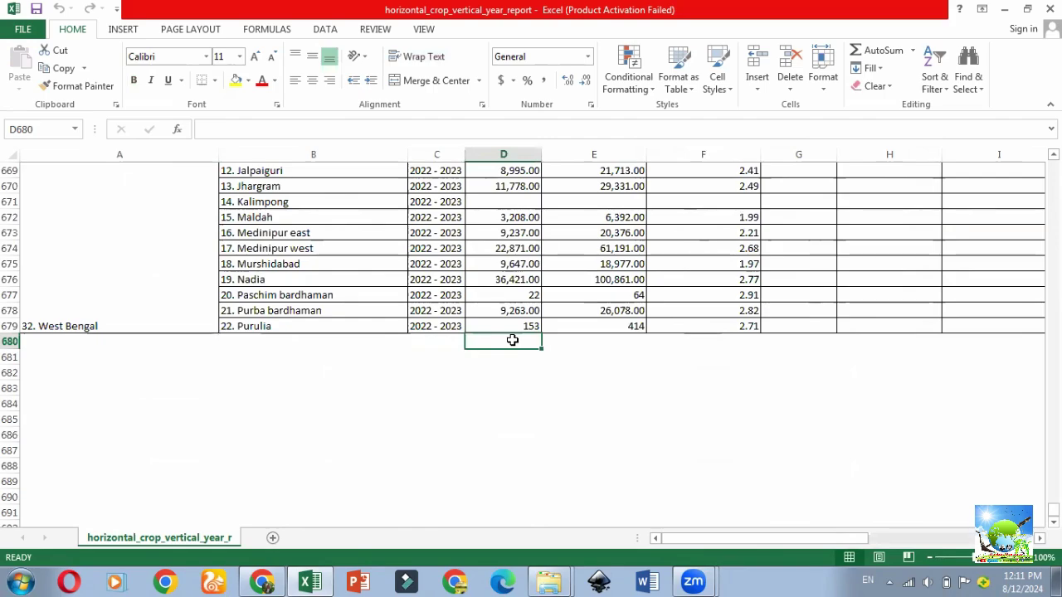
{"action": "type", "text": "=sum"}
{"action": "key", "text": "Tab"}
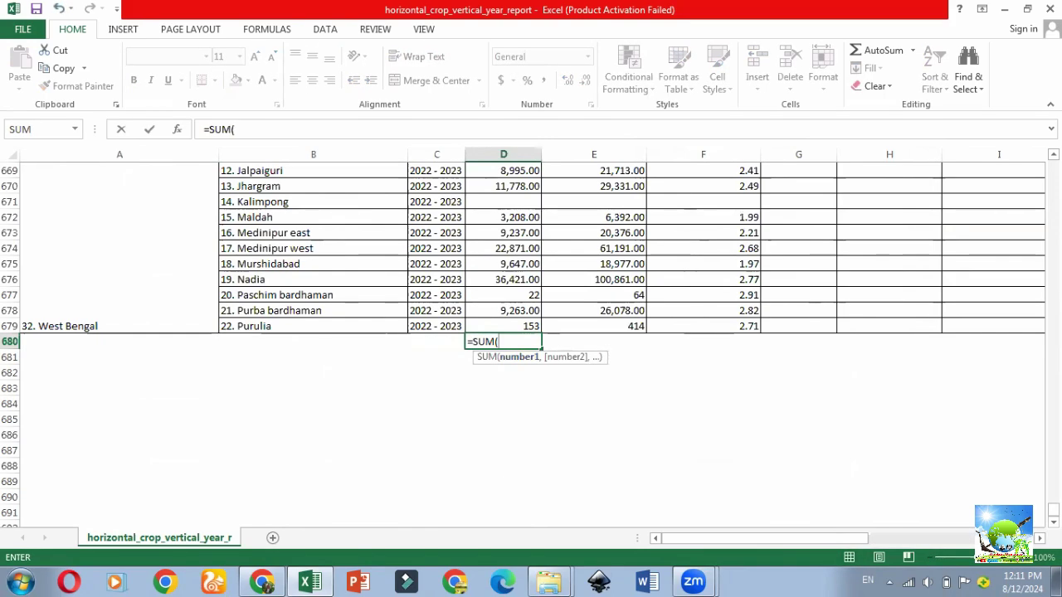
{"action": "left_click_drag", "start_coordinate": [528, 328], "coordinate": [524, 25]}
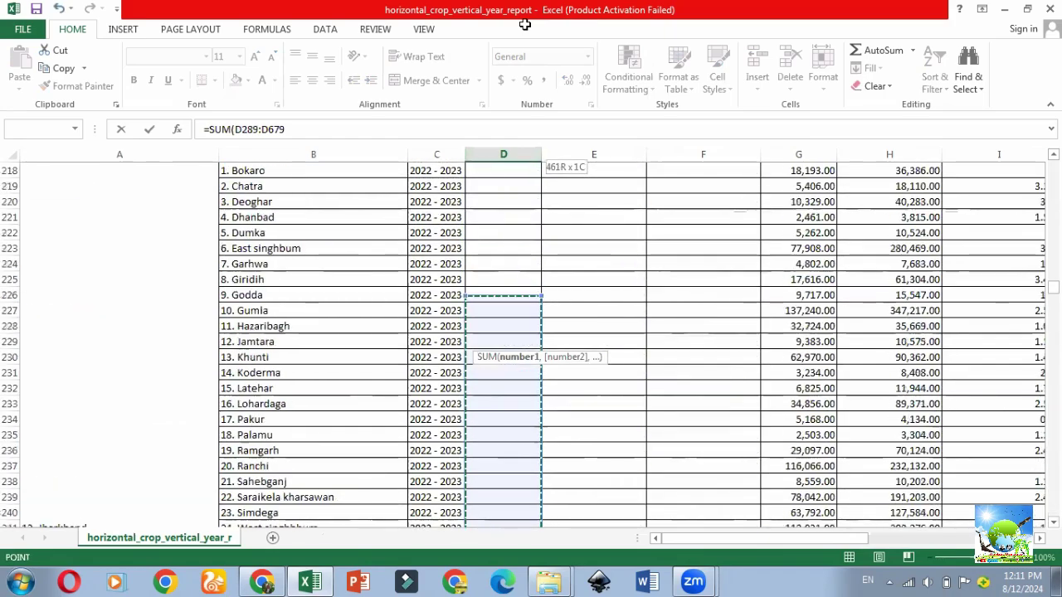
{"action": "mouse_move", "coordinate": [525, 25]}
{"action": "left_mouse_down"}
{"action": "mouse_move", "coordinate": [491, 158]}
{"action": "mouse_move", "coordinate": [491, 214]}
{"action": "left_mouse_up"}
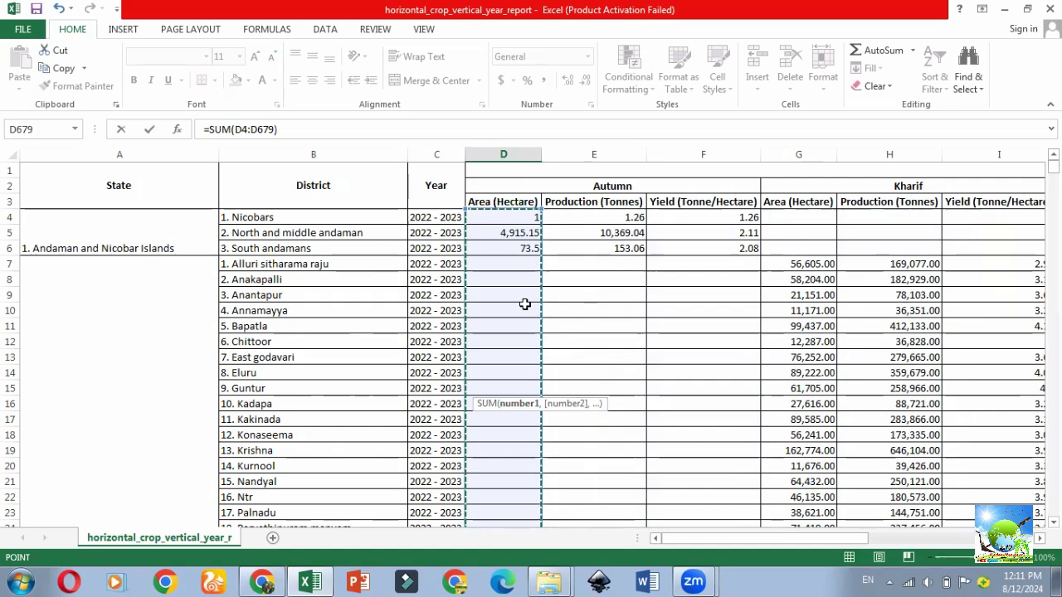
{"action": "key", "text": "Return"}
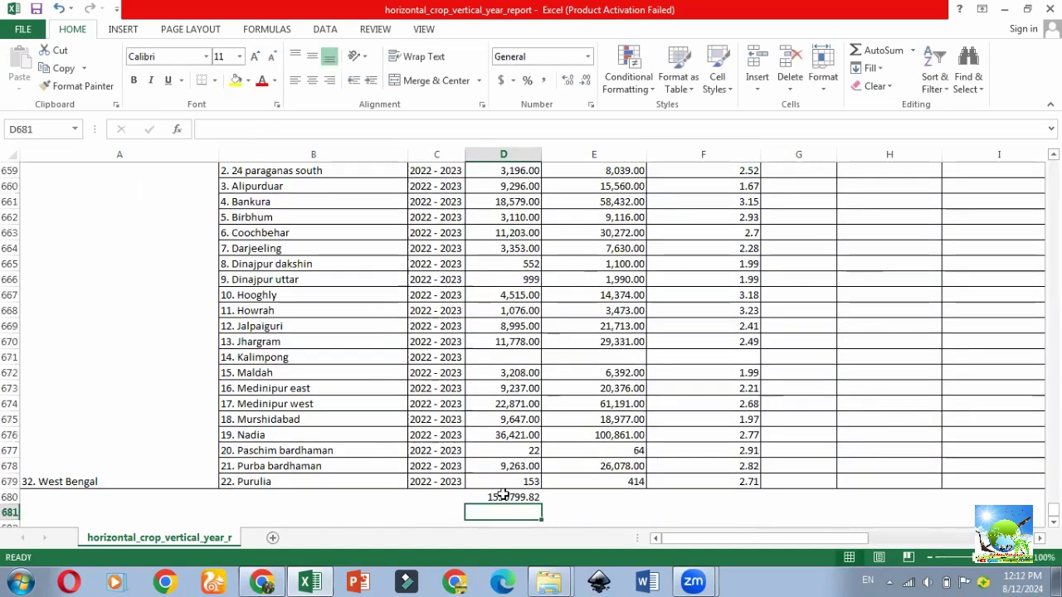
{"action": "left_click", "coordinate": [504, 495]}
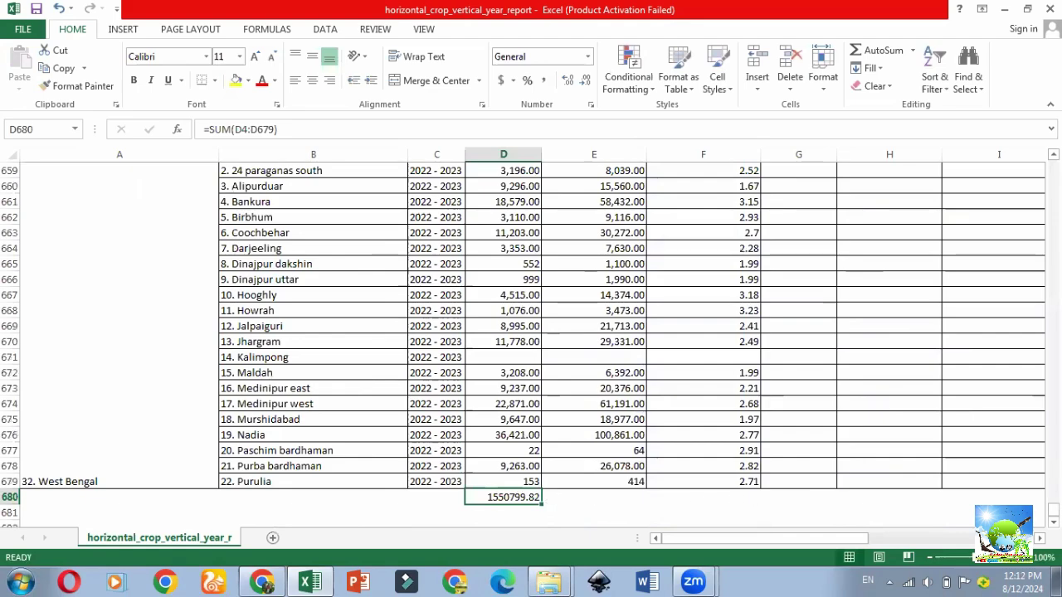
{"action": "left_click_drag", "start_coordinate": [1052, 509], "coordinate": [1051, 166]}
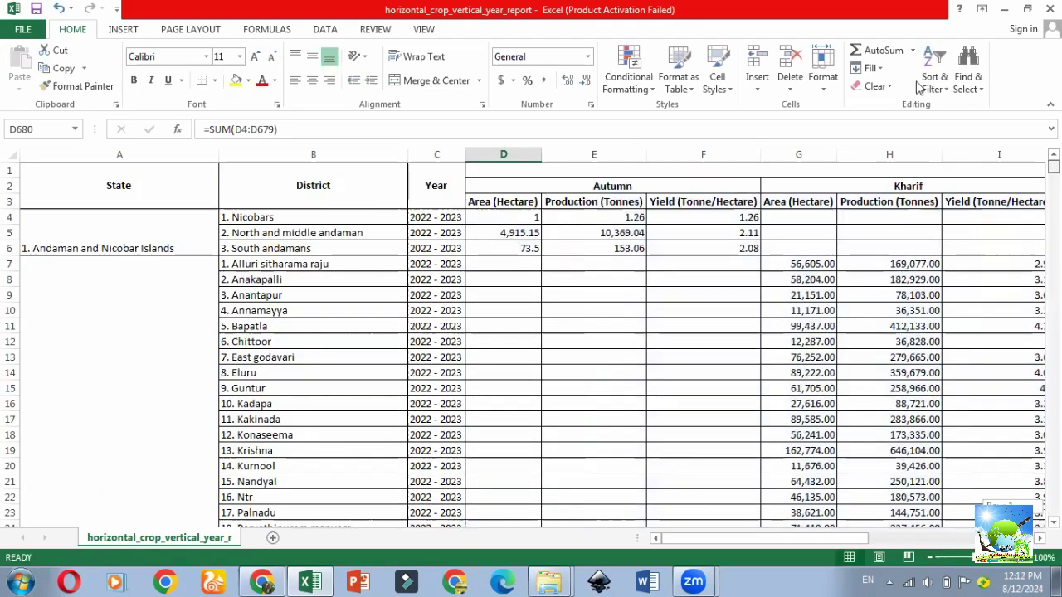
{"action": "double_click", "coordinate": [514, 202]}
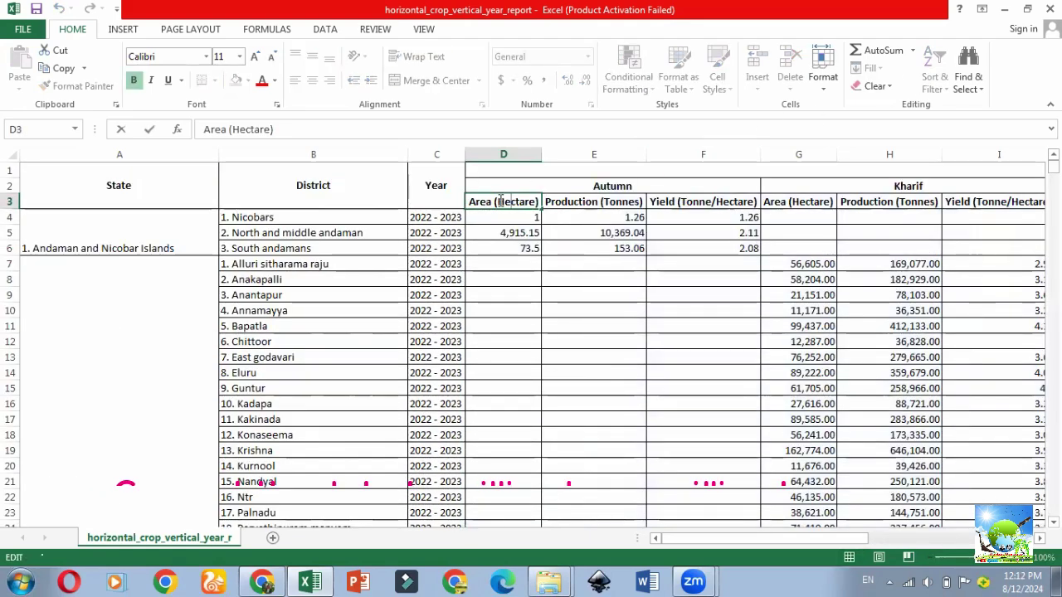
{"action": "left_click_drag", "start_coordinate": [498, 202], "coordinate": [533, 202]}
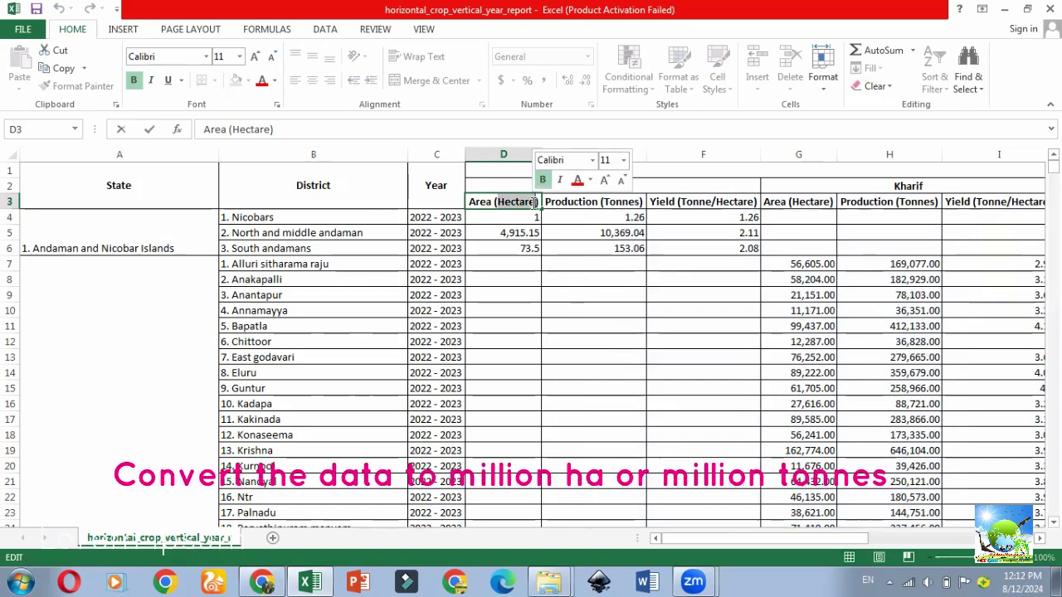
{"action": "left_click", "coordinate": [503, 483]}
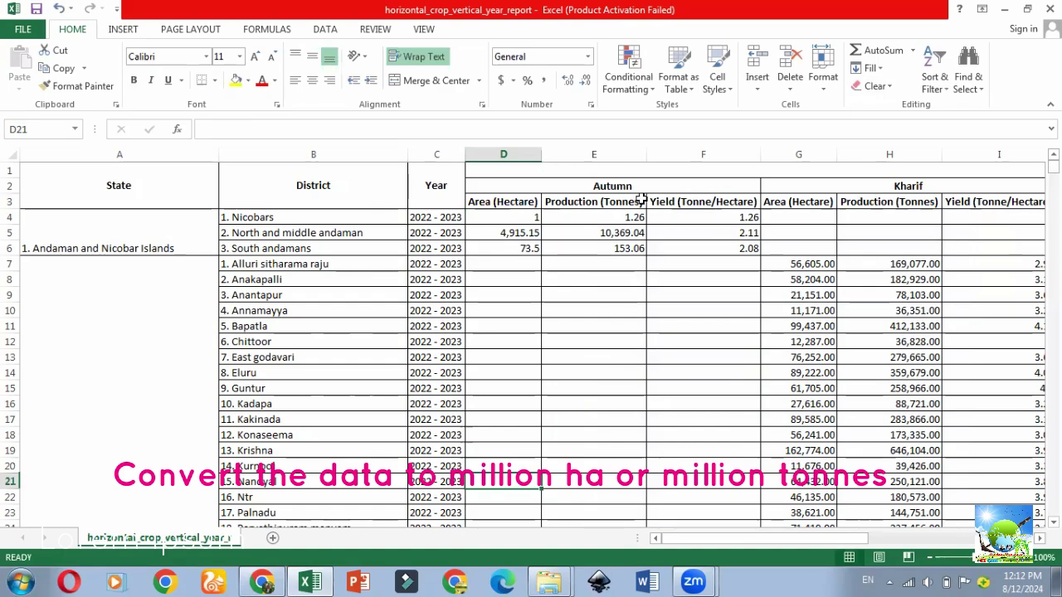
{"action": "left_click_drag", "start_coordinate": [850, 536], "coordinate": [1037, 540]}
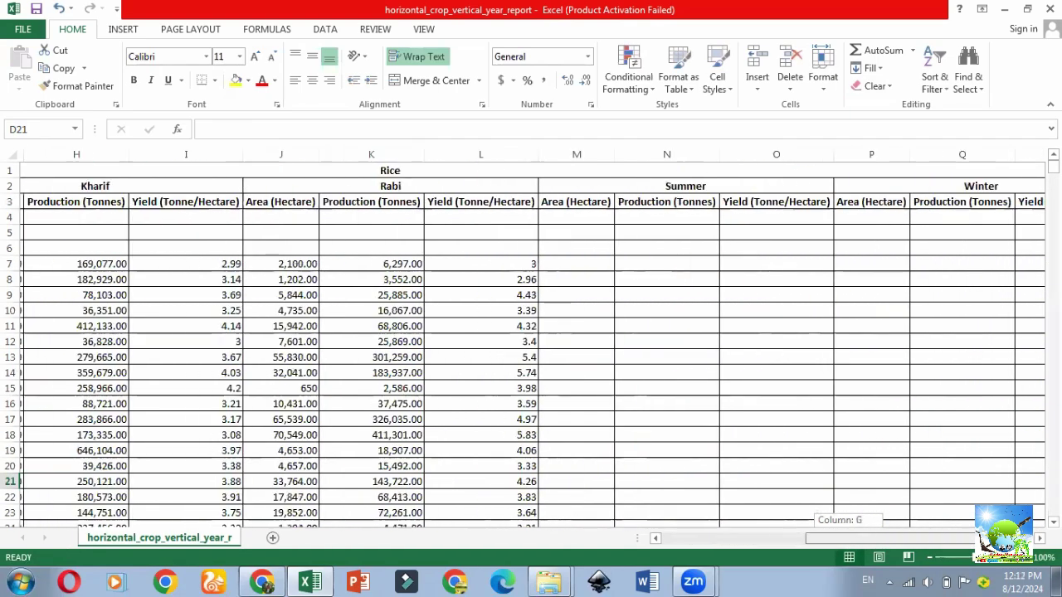
{"action": "left_click", "coordinate": [355, 414]}
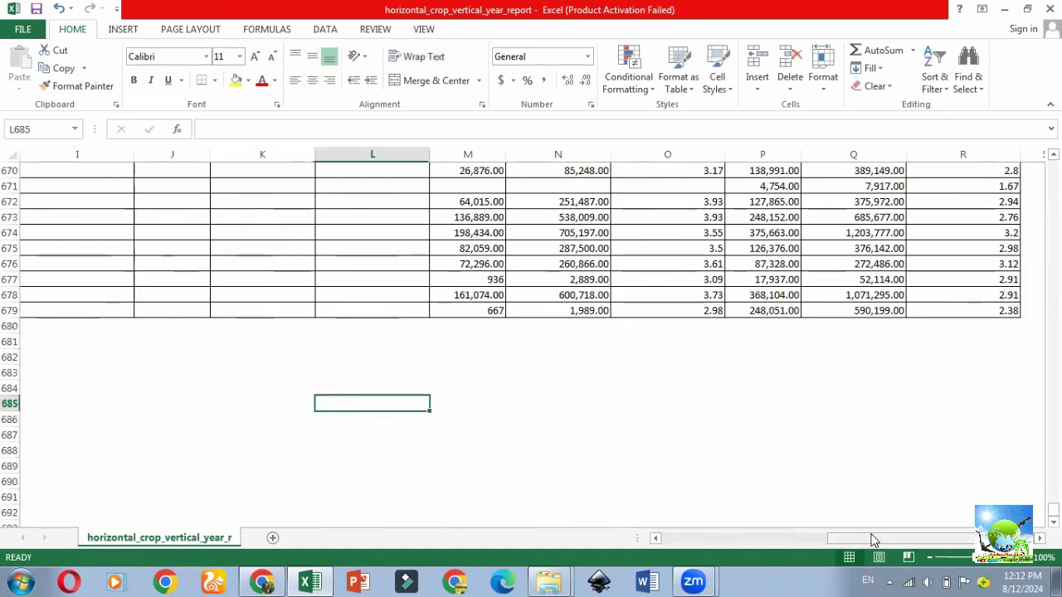
{"action": "left_click_drag", "start_coordinate": [874, 540], "coordinate": [663, 539]}
{"action": "left_click", "coordinate": [365, 419]}
- Type the Area heading in B684 and kharif in A685
{"action": "left_click_drag", "start_coordinate": [337, 412], "coordinate": [342, 388]}
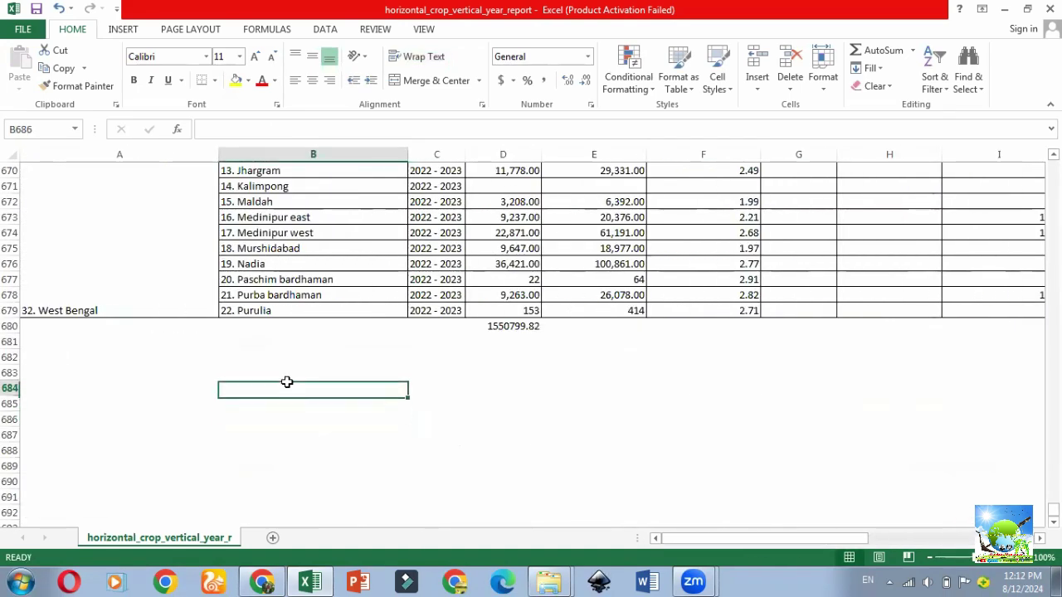
{"action": "type", "text": "A"}
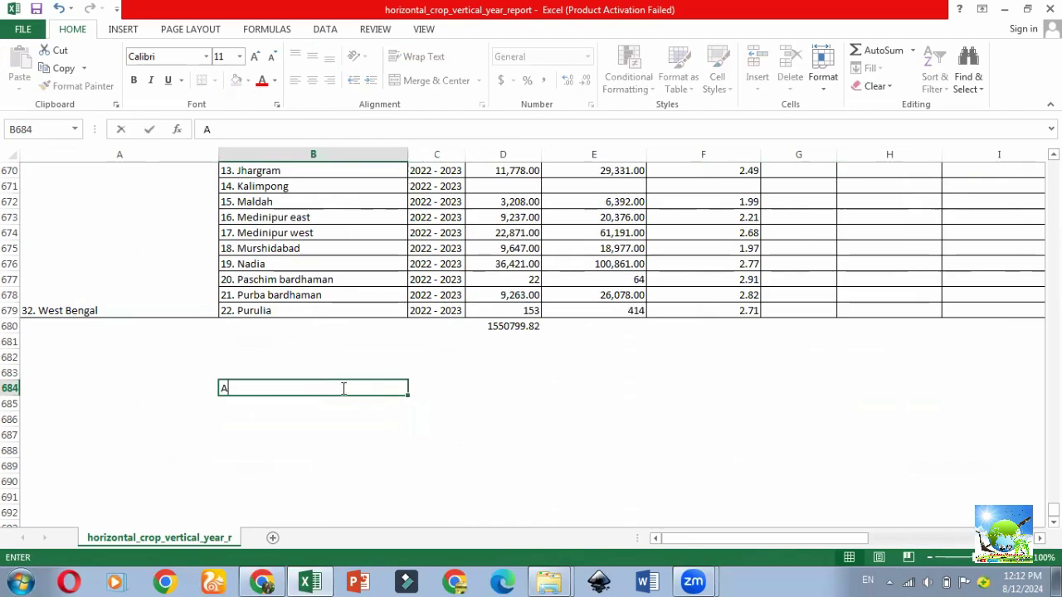
{"action": "type", "text": "rea"}
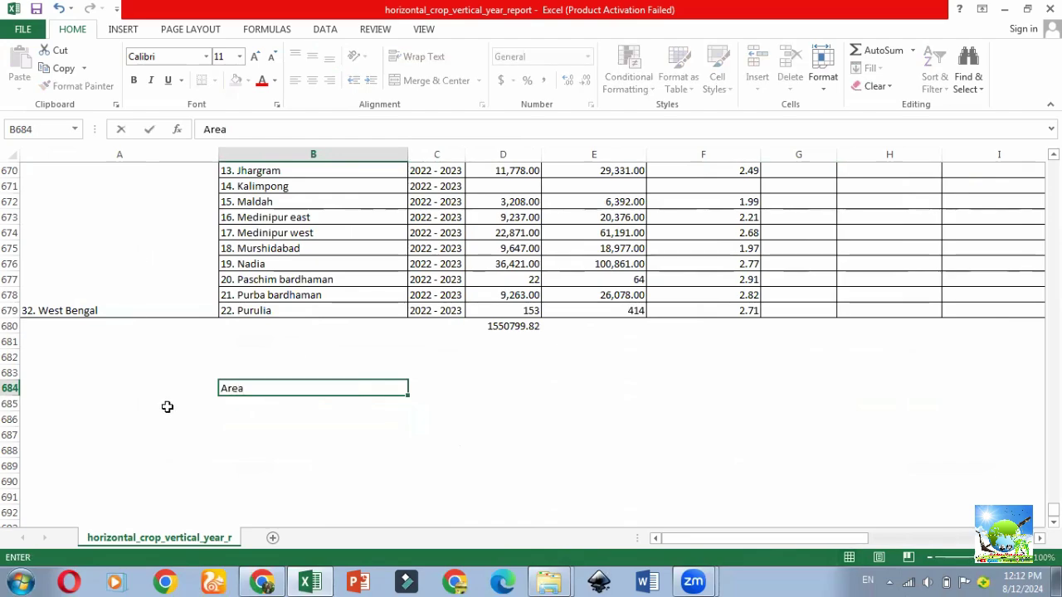
{"action": "left_click", "coordinate": [167, 405]}
{"action": "type", "text": "kha"}
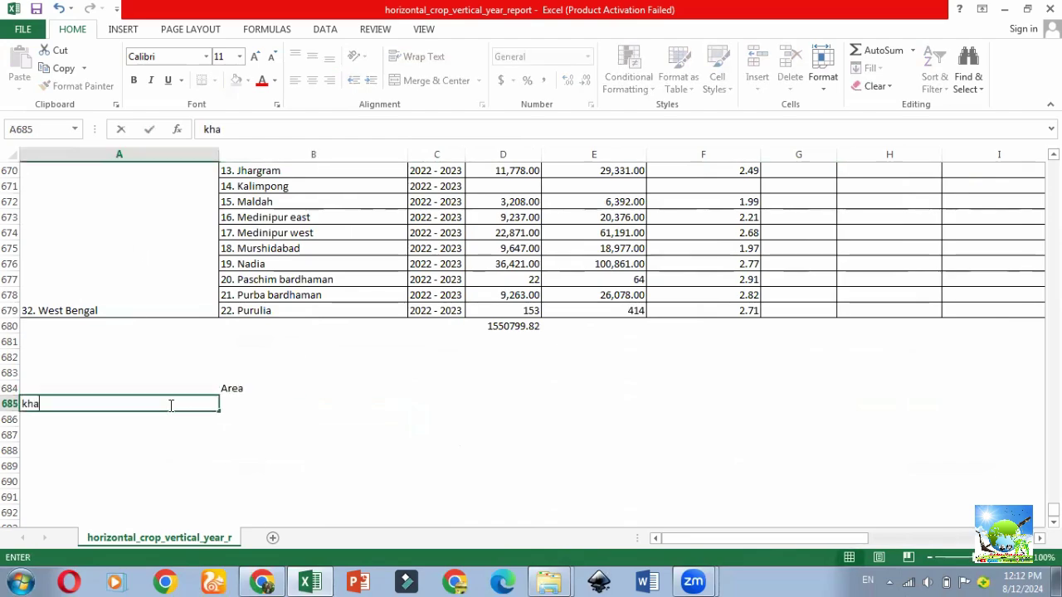
{"action": "type", "text": "rif"}
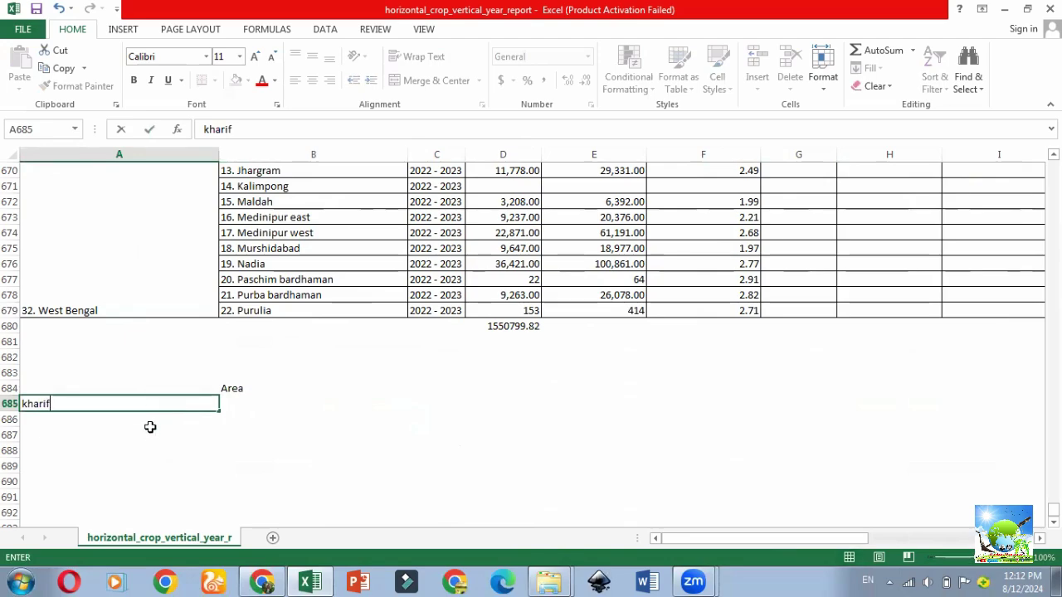
{"action": "left_click", "coordinate": [150, 423]}
- List rabi, summer, autum and winter in the rows below kharif
{"action": "type", "text": "rabi"}
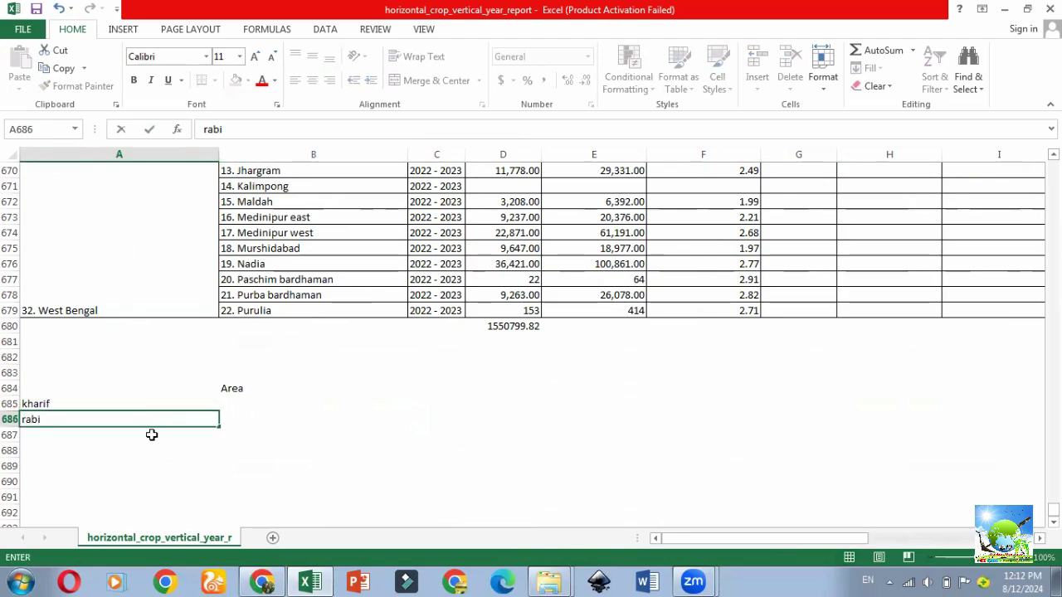
{"action": "left_click", "coordinate": [152, 434]}
{"action": "type", "text": "su"}
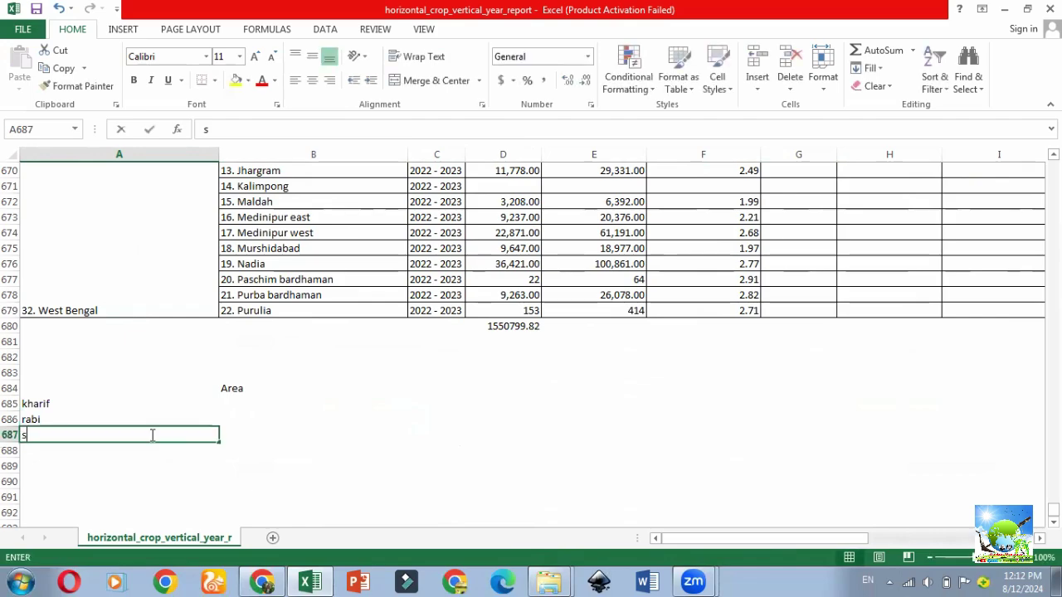
{"action": "type", "text": "mmer"}
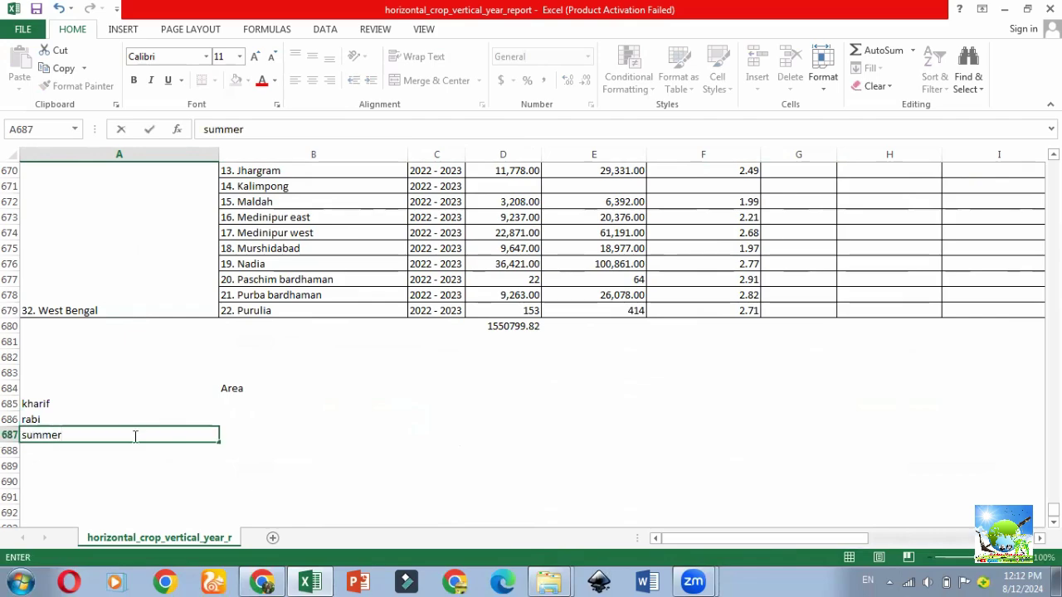
{"action": "left_click", "coordinate": [131, 449]}
{"action": "type", "text": "aut"}
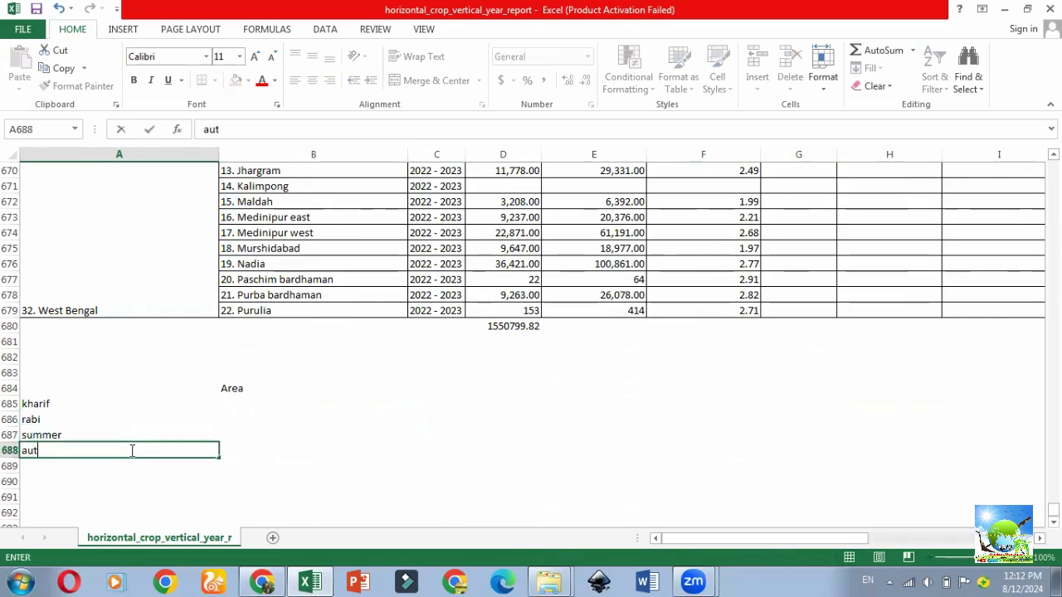
{"action": "type", "text": "um"}
{"action": "left_click", "coordinate": [129, 467]}
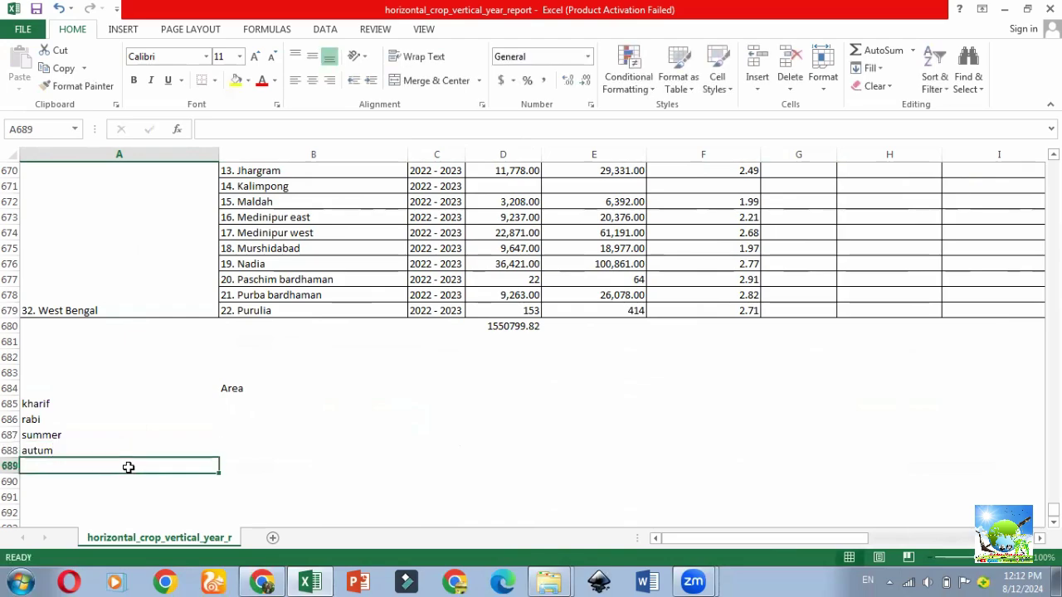
{"action": "type", "text": "winter"}
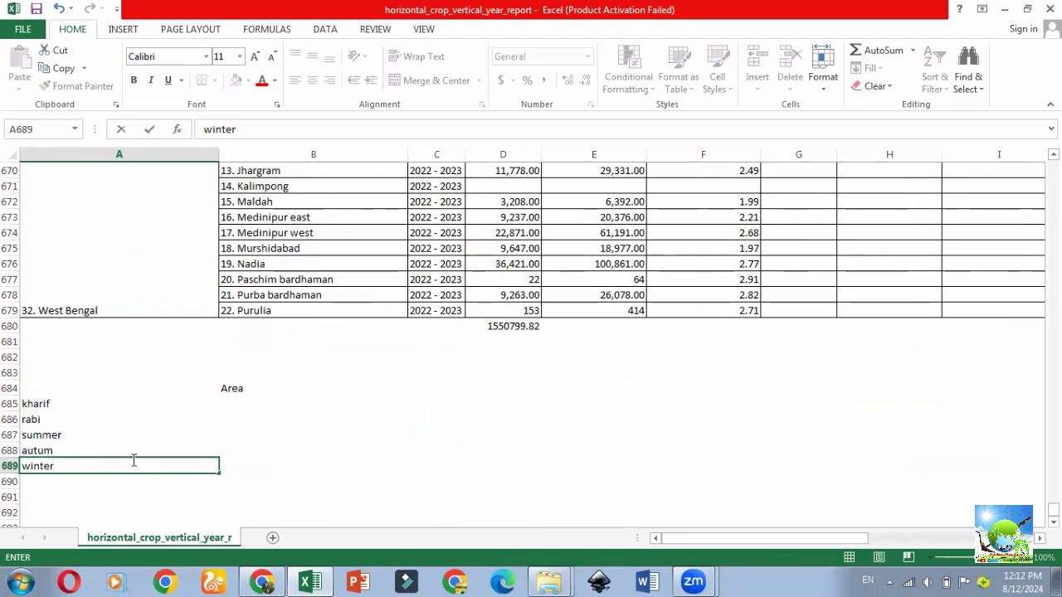
{"action": "left_click", "coordinate": [522, 326]}
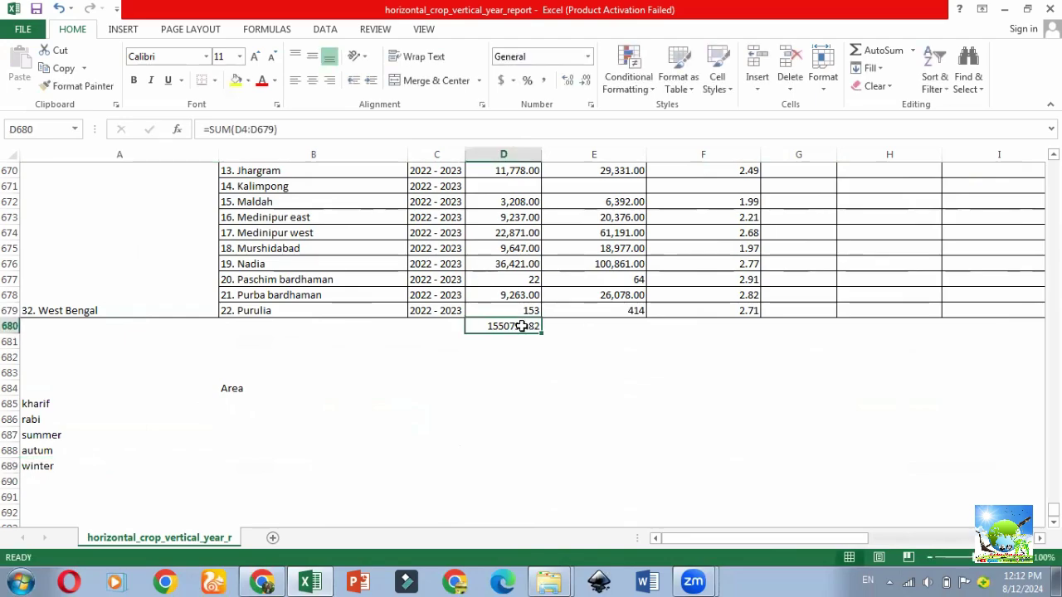
- Paste the D680 total as a plain value into B688 beside autum
{"action": "key", "text": "ctrl+c"}
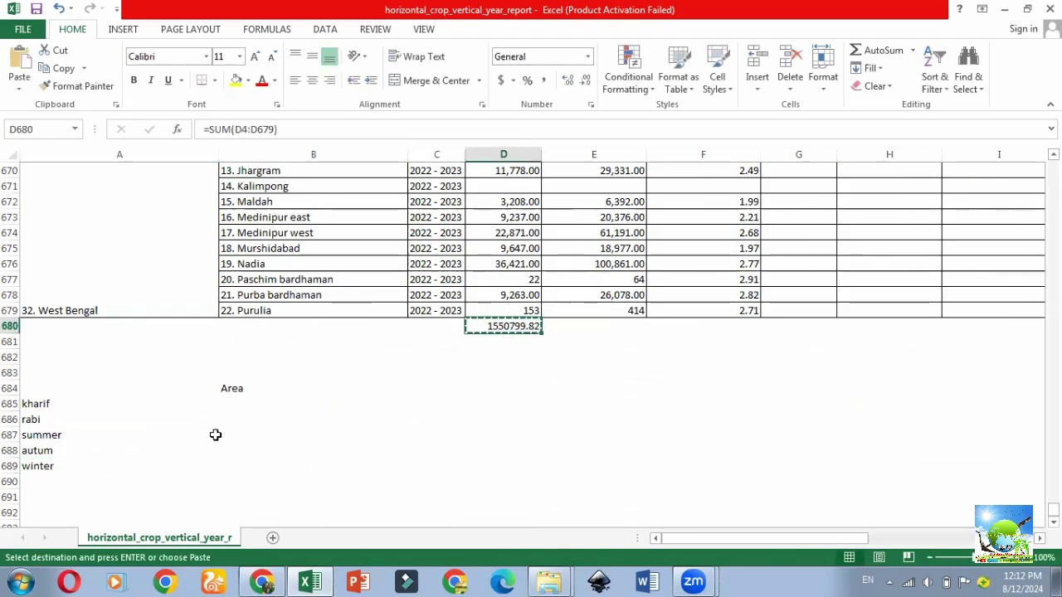
{"action": "left_click", "coordinate": [214, 449]}
{"action": "left_click", "coordinate": [237, 450]}
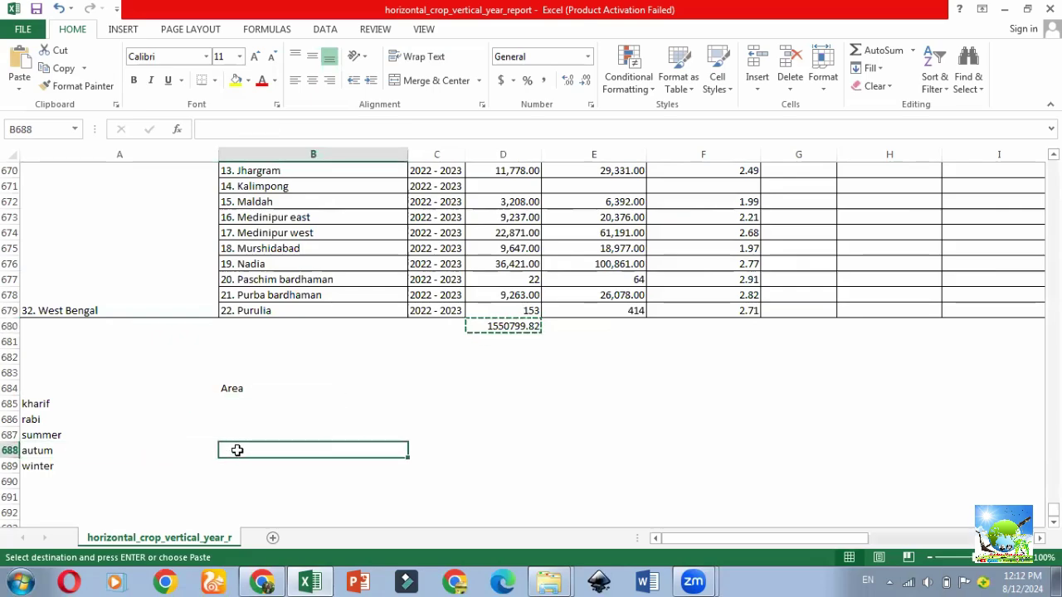
{"action": "key", "text": "ctrl+v"}
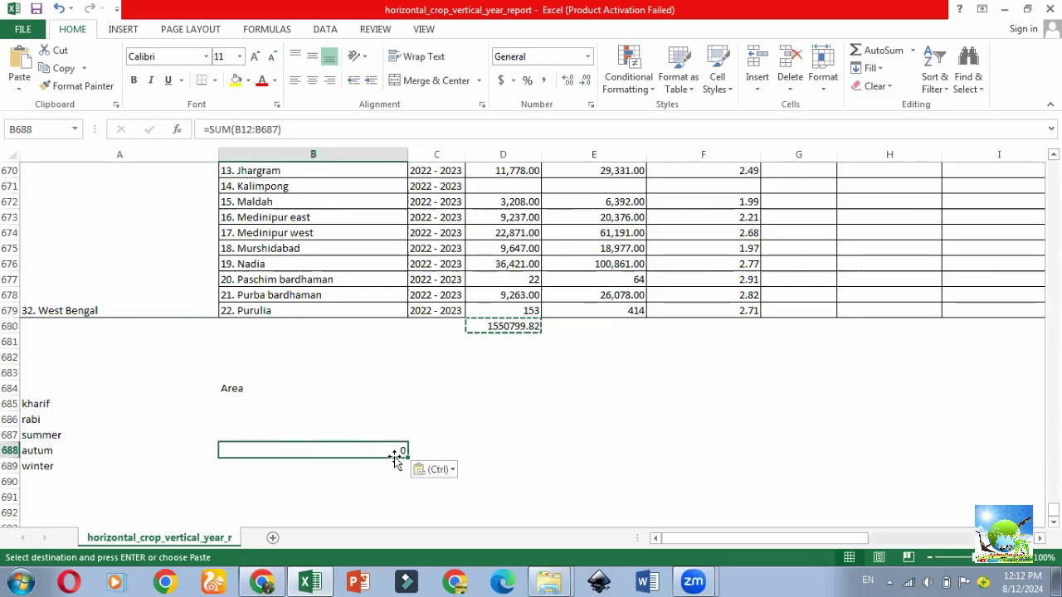
{"action": "left_click", "coordinate": [424, 471]}
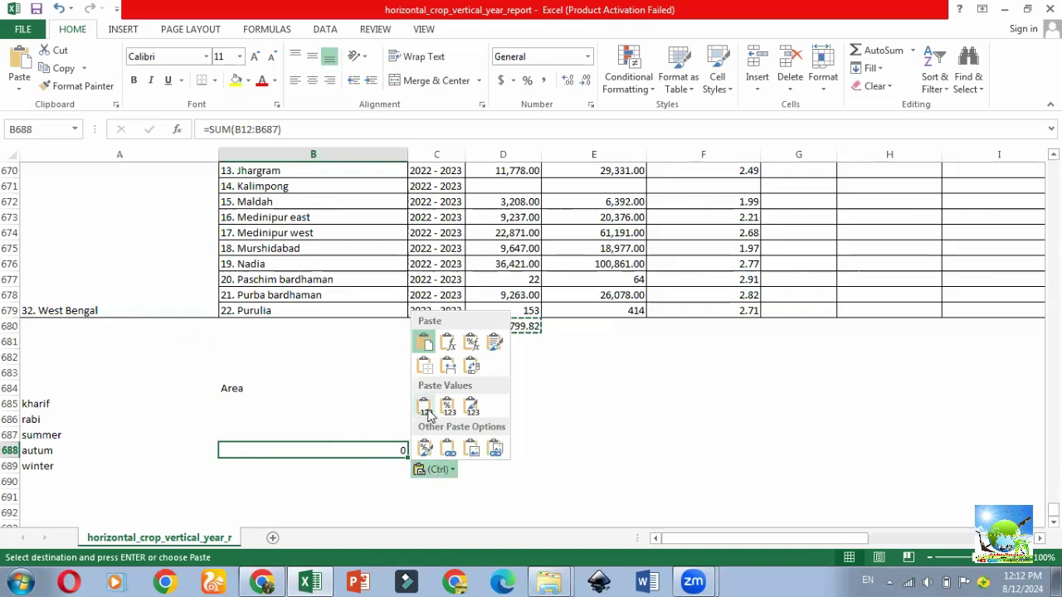
{"action": "left_click", "coordinate": [429, 420]}
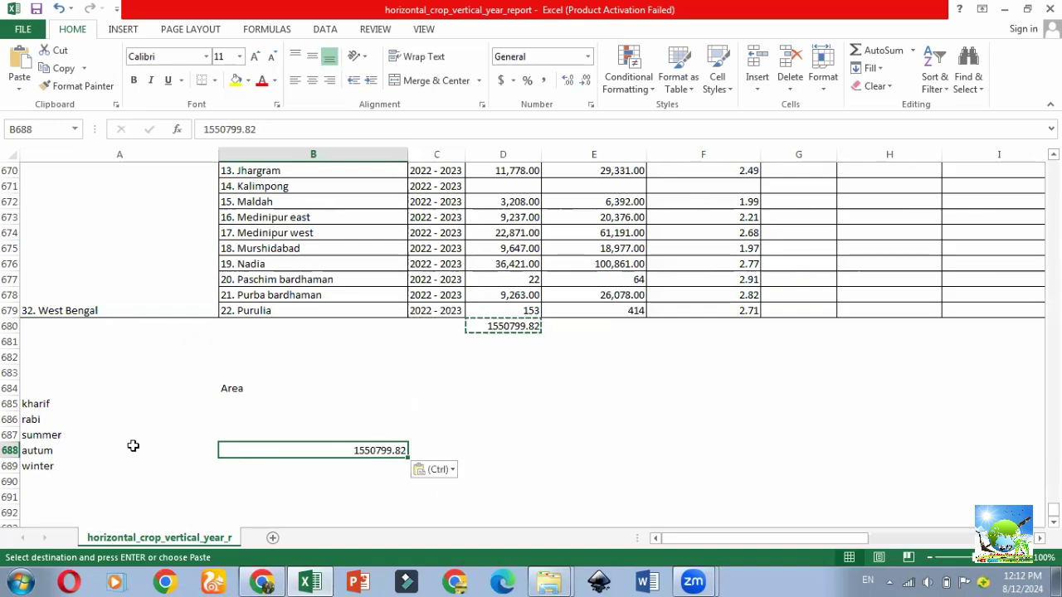
- Label A690 Total and enter =SUM(B685:B689) in B690, giving 1550799.82
{"action": "left_click", "coordinate": [71, 477]}
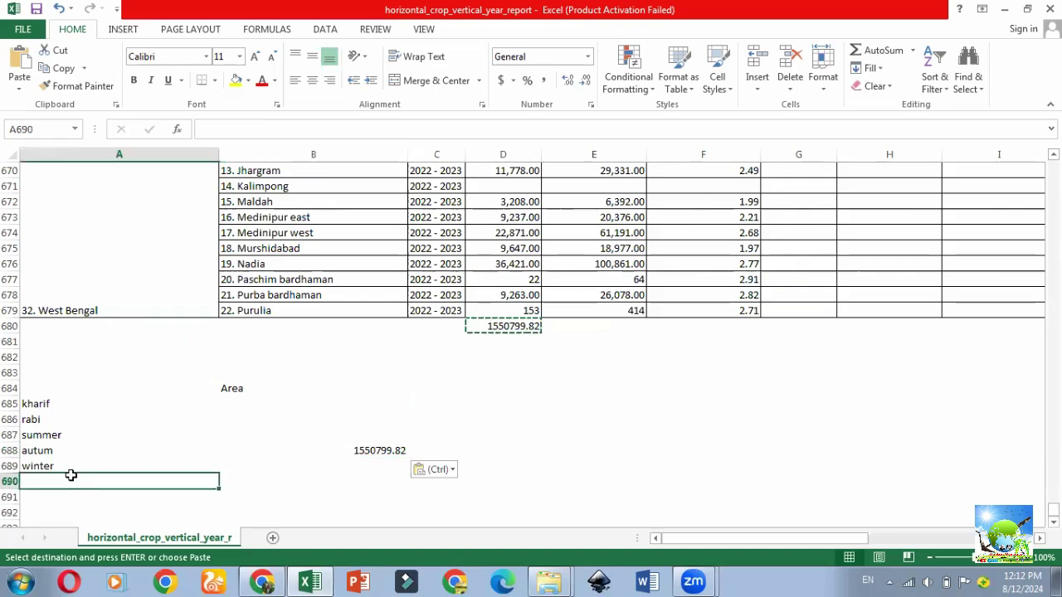
{"action": "type", "text": "Tot"}
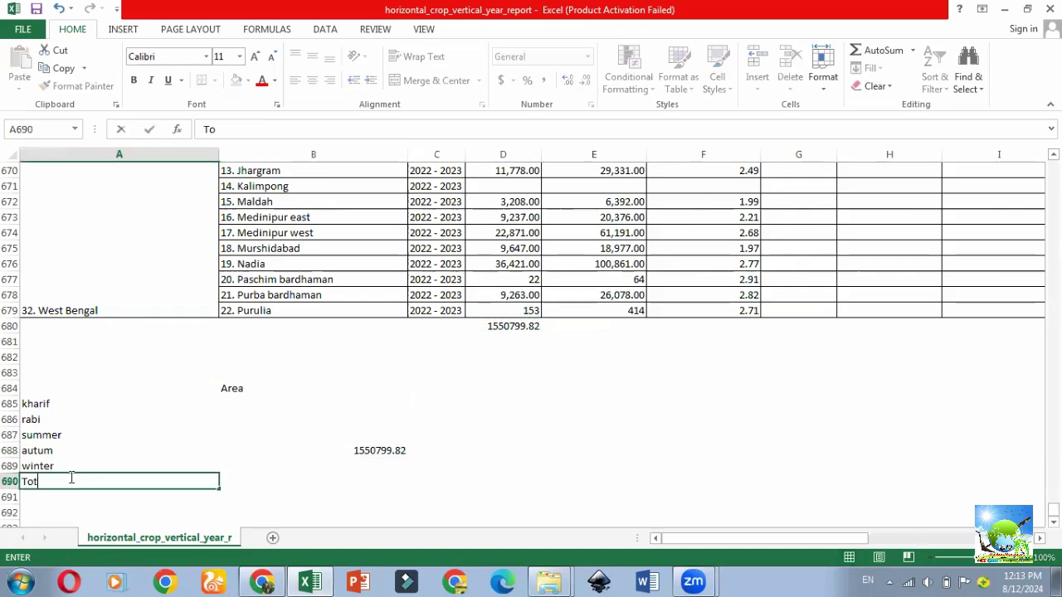
{"action": "type", "text": "al"}
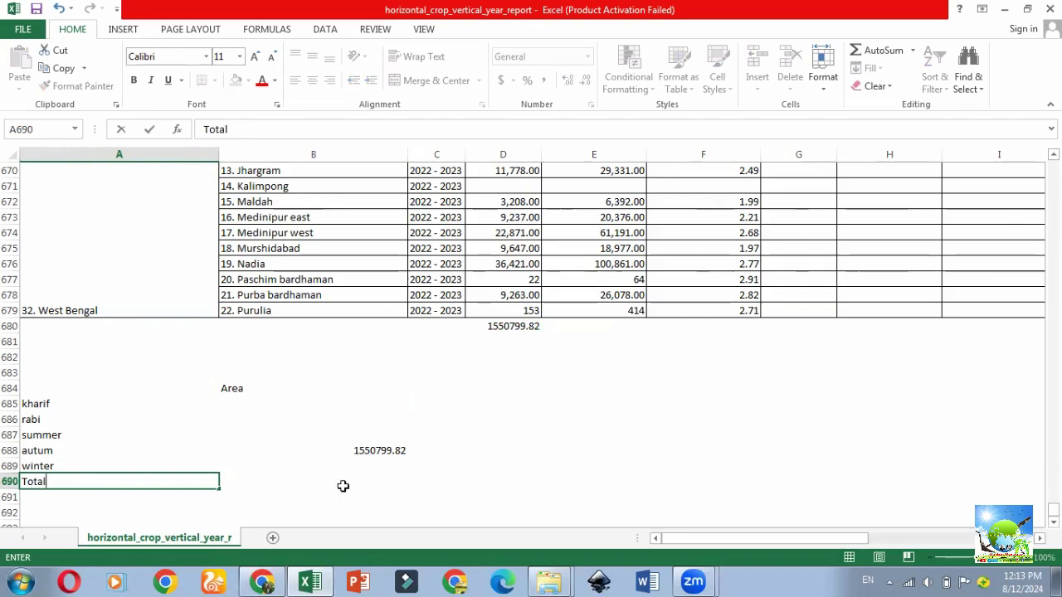
{"action": "left_click", "coordinate": [344, 481]}
{"action": "type", "text": "="}
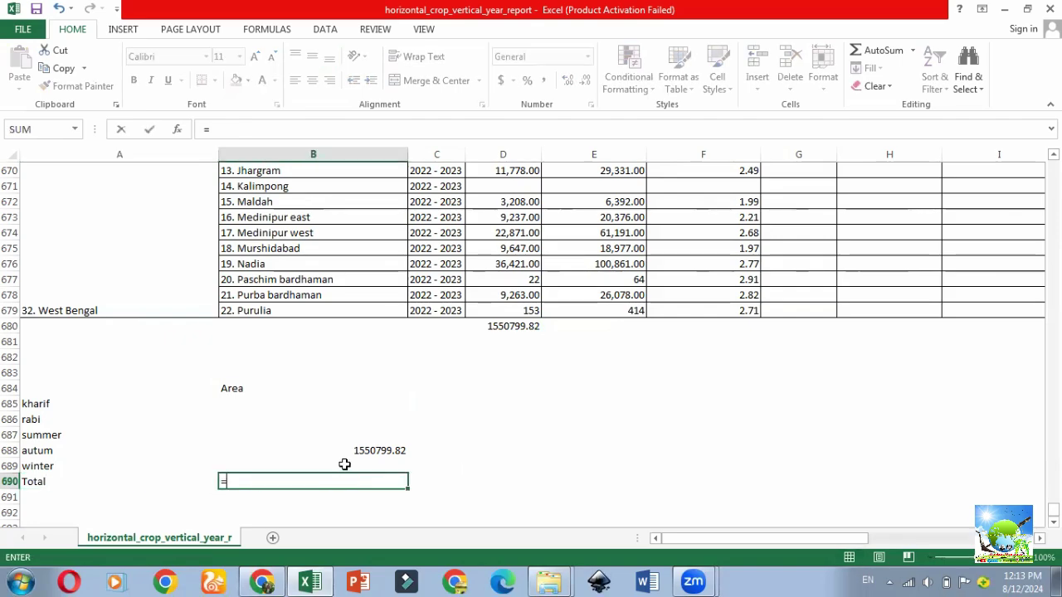
{"action": "type", "text": "sum"}
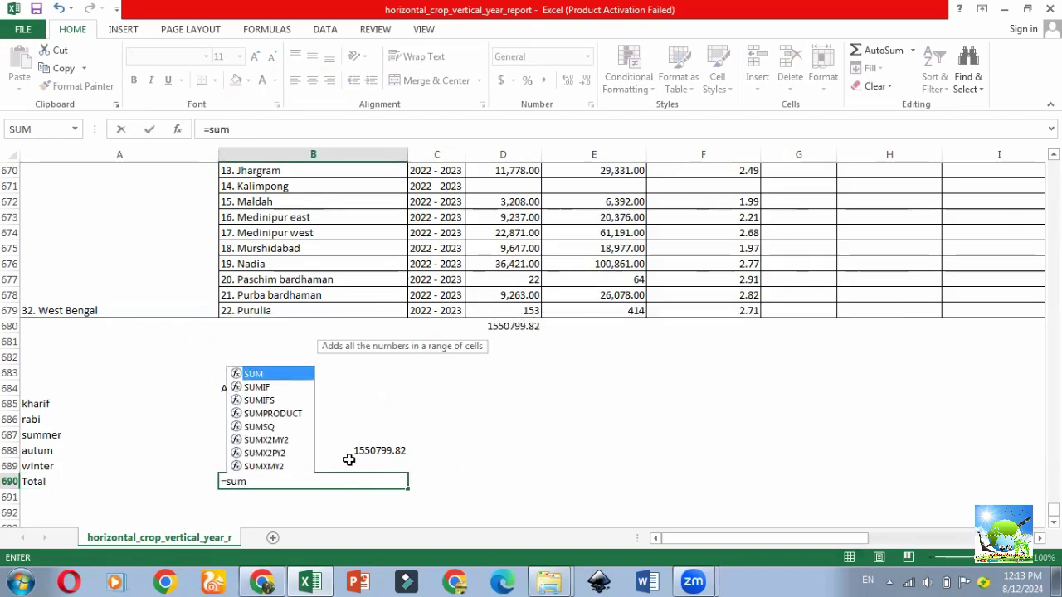
{"action": "double_click", "coordinate": [290, 374]}
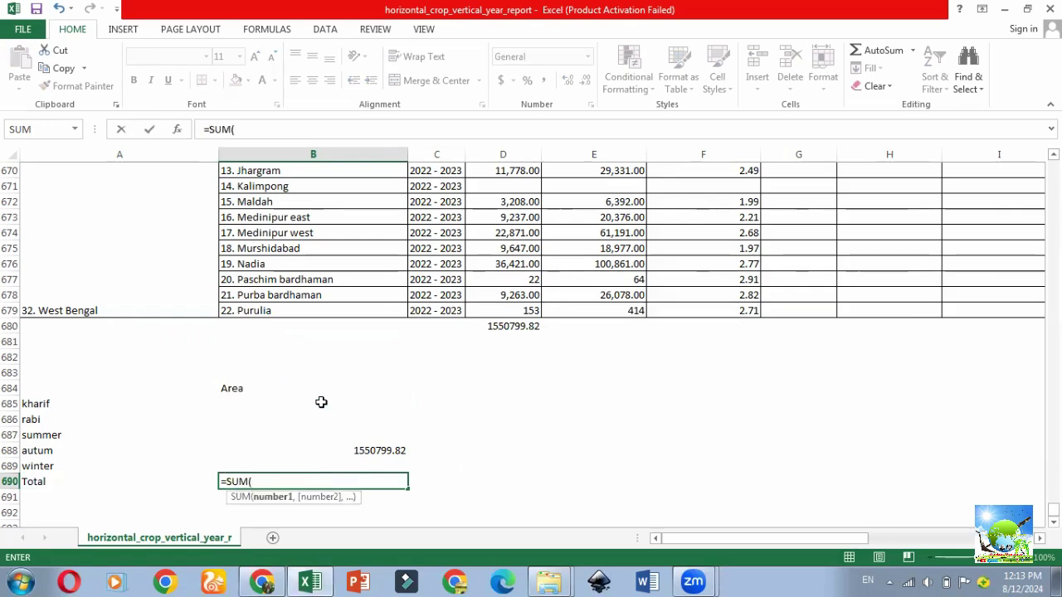
{"action": "left_click_drag", "start_coordinate": [333, 400], "coordinate": [333, 459]}
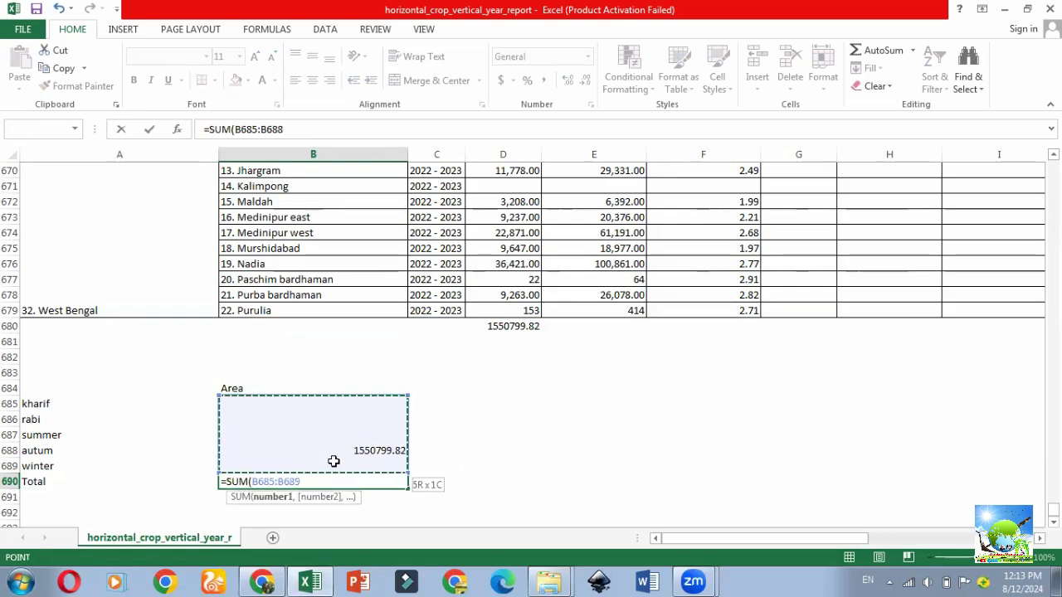
{"action": "type", "text": ")"}
{"action": "key", "text": "Return"}
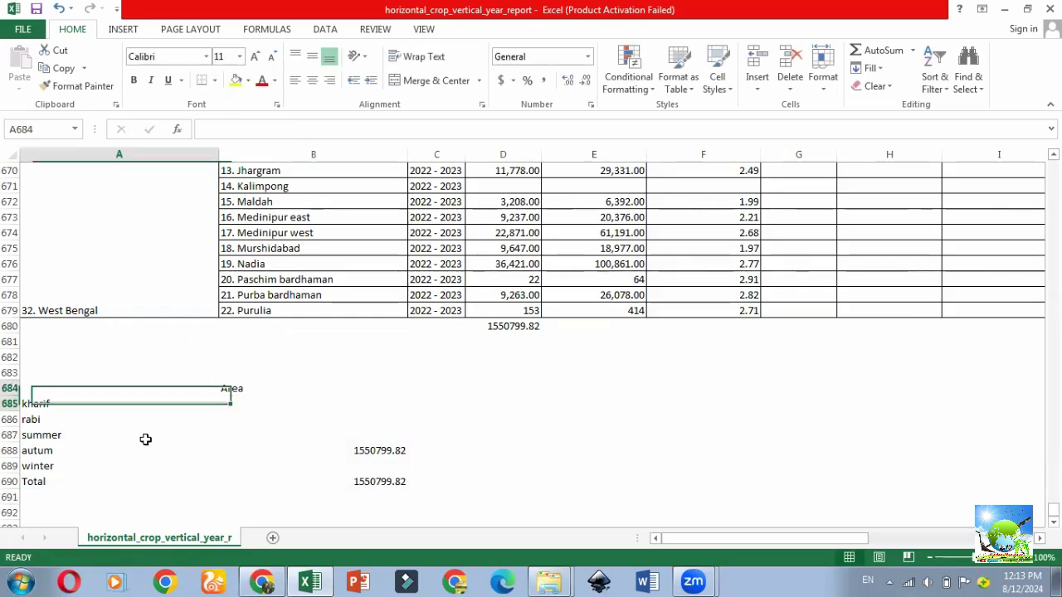
- Apply All Borders to the A684:B690 summary table and check the Total formula
{"action": "left_click_drag", "start_coordinate": [48, 388], "coordinate": [334, 481]}
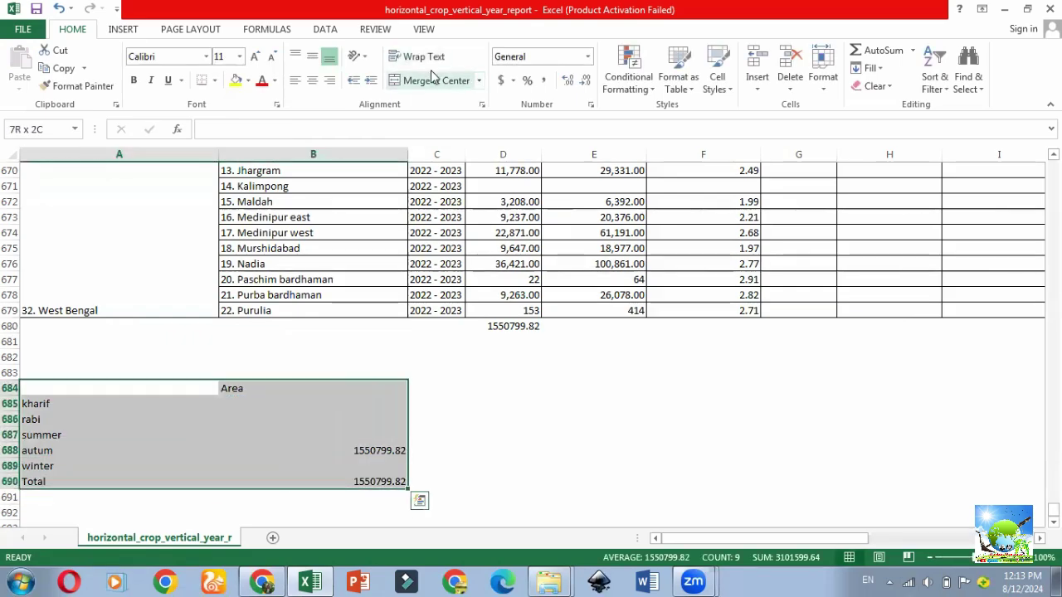
{"action": "left_click", "coordinate": [220, 82]}
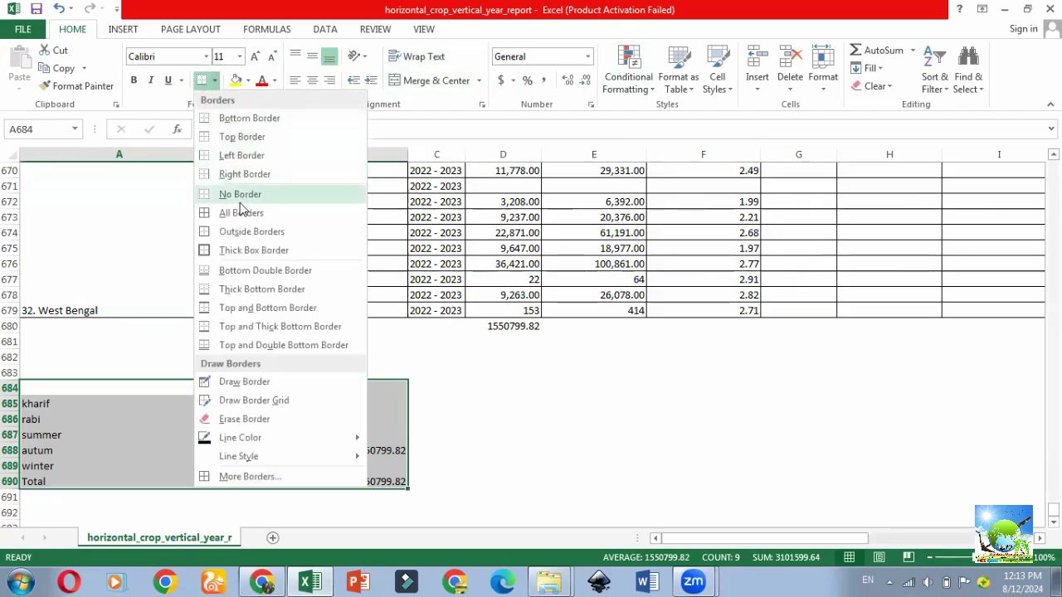
{"action": "left_click", "coordinate": [248, 284]}
{"action": "left_click", "coordinate": [500, 450]}
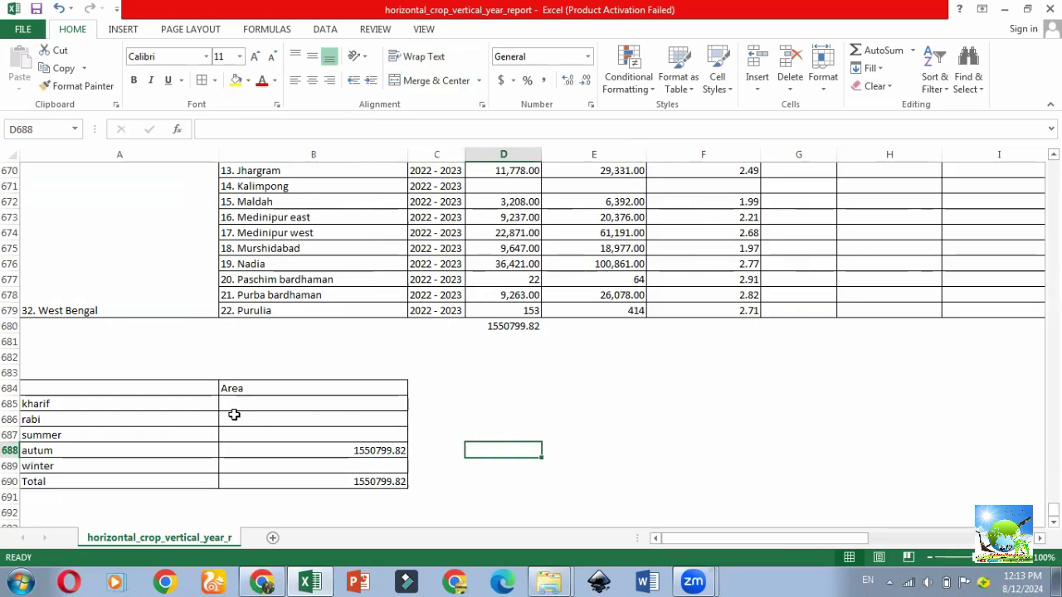
{"action": "left_click", "coordinate": [377, 484]}
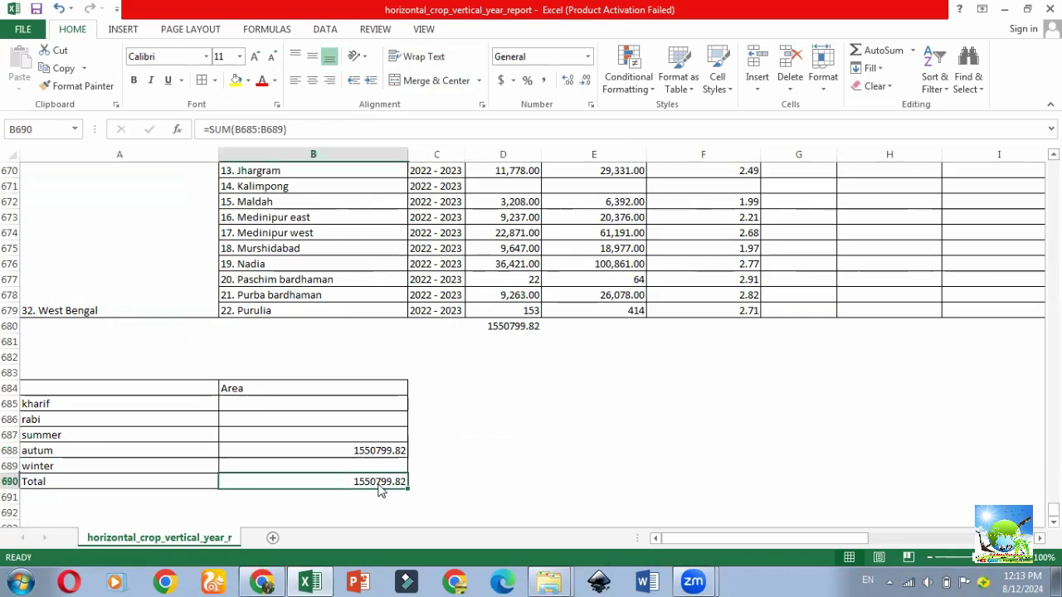
- Scroll the rice report back to row 1 and column A, showing the State, District, Year and Autumn headings
{"action": "left_click_drag", "start_coordinate": [734, 537], "coordinate": [859, 460]}
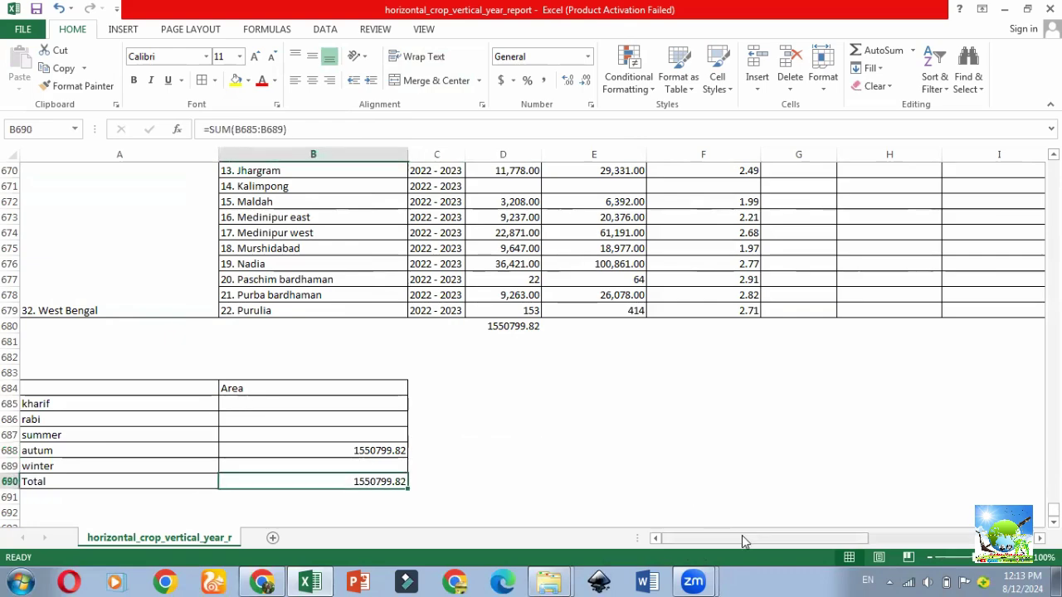
{"action": "scroll", "coordinate": [859, 460], "scroll_direction": "up", "scroll_amount": 3}
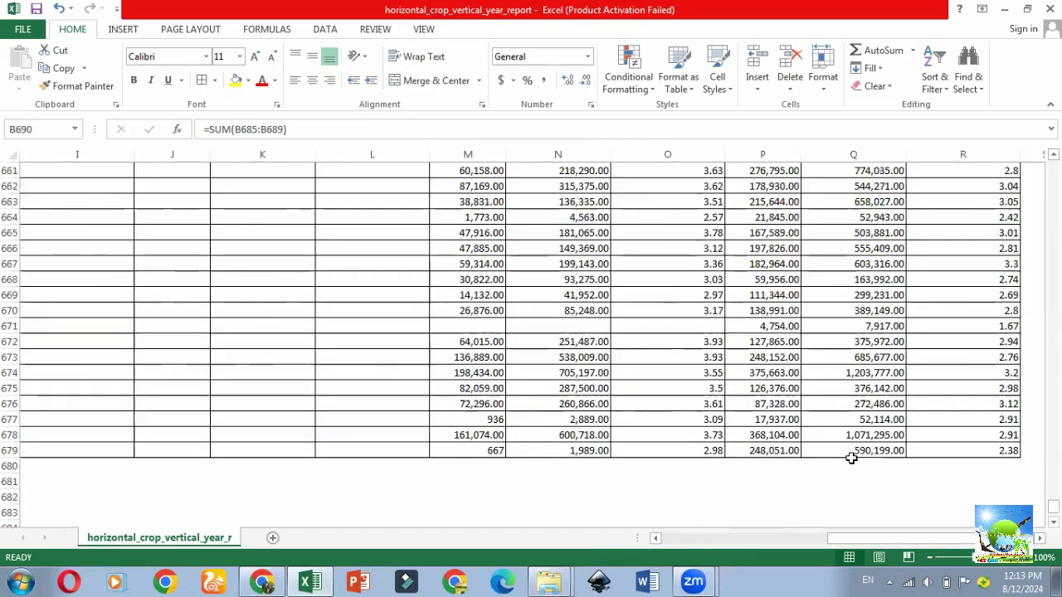
{"action": "scroll", "coordinate": [855, 459], "scroll_direction": "up", "scroll_amount": 3}
{"action": "scroll", "coordinate": [853, 459], "scroll_direction": "up", "scroll_amount": 7}
{"action": "scroll", "coordinate": [851, 458], "scroll_direction": "up", "scroll_amount": 9}
{"action": "scroll", "coordinate": [851, 458], "scroll_direction": "up", "scroll_amount": 8}
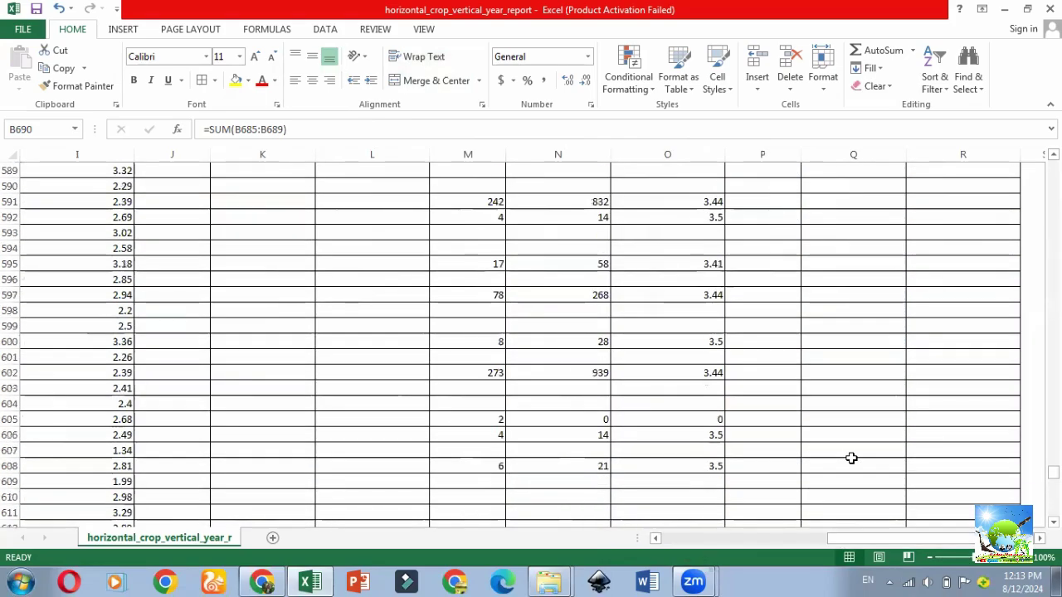
{"action": "scroll", "coordinate": [851, 458], "scroll_direction": "up", "scroll_amount": 10}
{"action": "scroll", "coordinate": [851, 457], "scroll_direction": "up", "scroll_amount": 5}
{"action": "scroll", "coordinate": [851, 457], "scroll_direction": "up", "scroll_amount": 8}
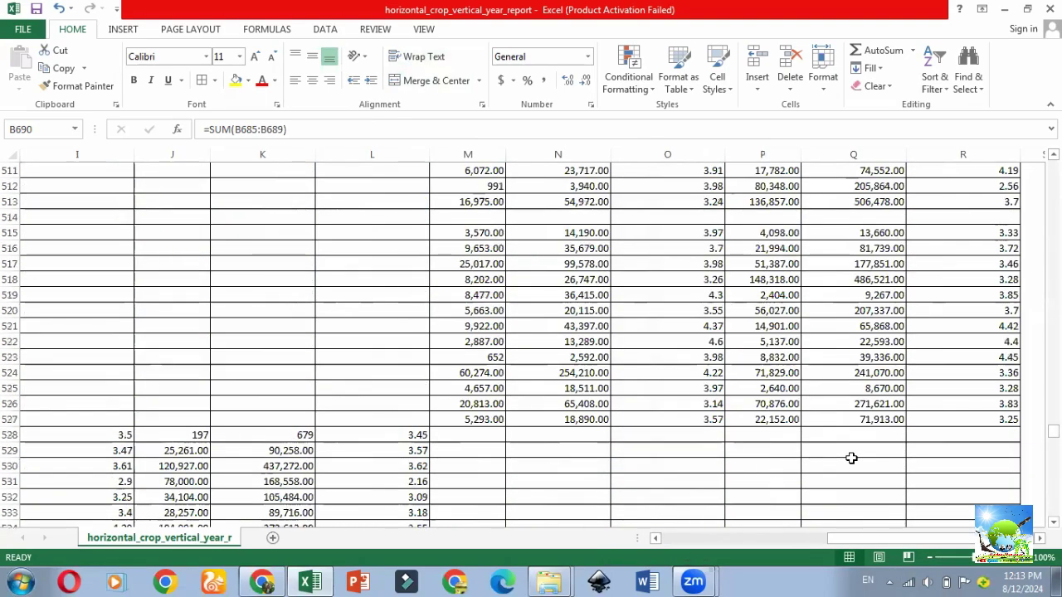
{"action": "scroll", "coordinate": [851, 458], "scroll_direction": "up", "scroll_amount": 9}
{"action": "scroll", "coordinate": [850, 458], "scroll_direction": "up", "scroll_amount": 2}
{"action": "scroll", "coordinate": [851, 458], "scroll_direction": "up", "scroll_amount": 6}
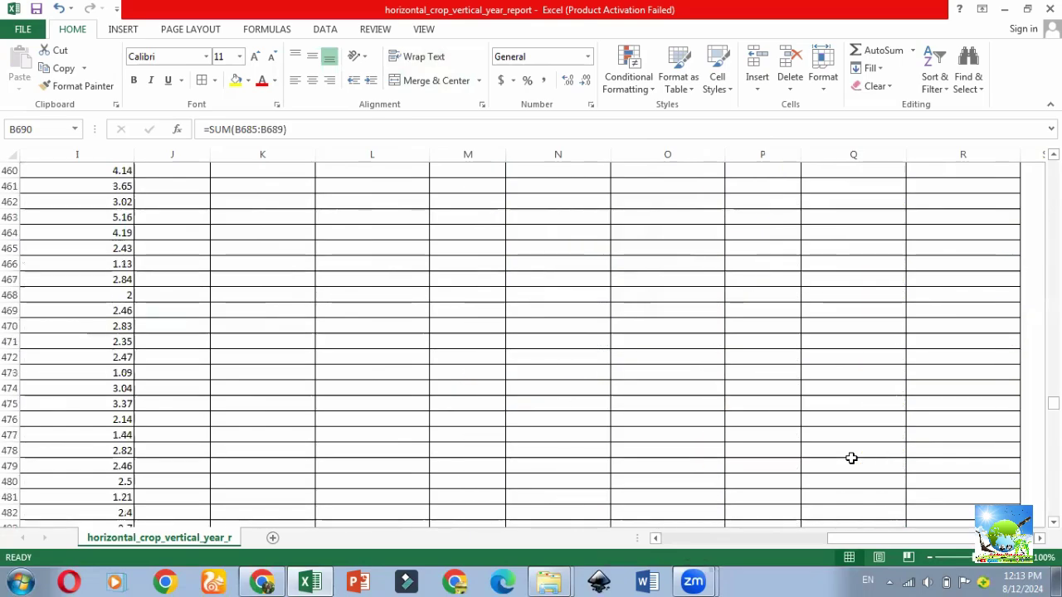
{"action": "scroll", "coordinate": [850, 458], "scroll_direction": "up", "scroll_amount": 11}
{"action": "scroll", "coordinate": [851, 458], "scroll_direction": "up", "scroll_amount": 2}
{"action": "scroll", "coordinate": [851, 458], "scroll_direction": "up", "scroll_amount": 12}
{"action": "scroll", "coordinate": [851, 458], "scroll_direction": "up", "scroll_amount": 10}
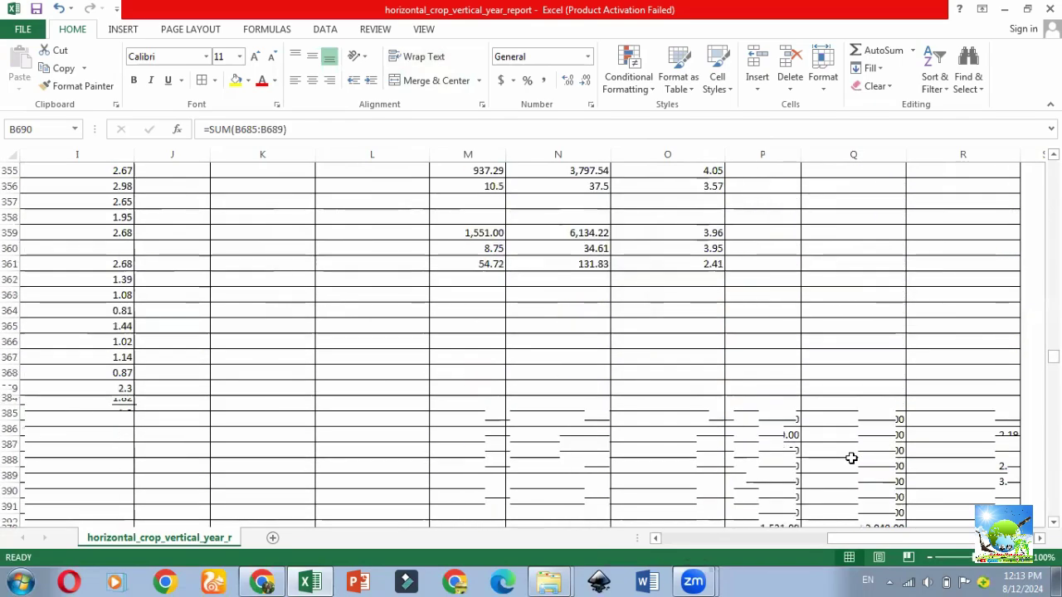
{"action": "scroll", "coordinate": [851, 458], "scroll_direction": "up", "scroll_amount": 9}
{"action": "scroll", "coordinate": [851, 458], "scroll_direction": "up", "scroll_amount": 6}
{"action": "scroll", "coordinate": [851, 457], "scroll_direction": "up", "scroll_amount": 10}
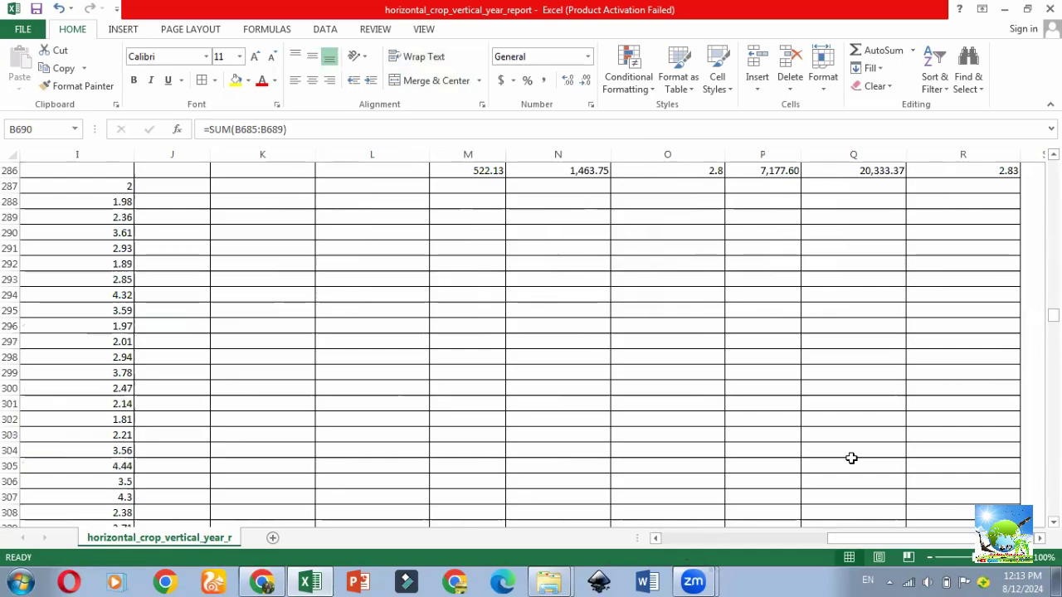
{"action": "scroll", "coordinate": [851, 458], "scroll_direction": "up", "scroll_amount": 5}
{"action": "scroll", "coordinate": [851, 456], "scroll_direction": "up", "scroll_amount": 10}
{"action": "scroll", "coordinate": [850, 457], "scroll_direction": "up", "scroll_amount": 10}
{"action": "scroll", "coordinate": [850, 457], "scroll_direction": "up", "scroll_amount": 6}
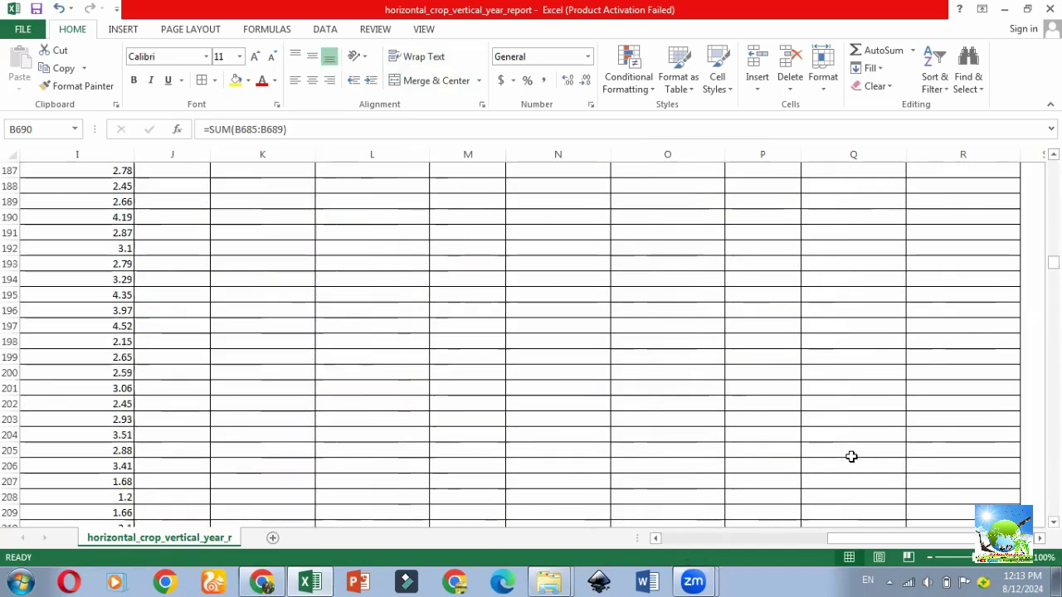
{"action": "scroll", "coordinate": [851, 457], "scroll_direction": "up", "scroll_amount": 8}
{"action": "scroll", "coordinate": [851, 457], "scroll_direction": "up", "scroll_amount": 5}
{"action": "scroll", "coordinate": [851, 457], "scroll_direction": "up", "scroll_amount": 7}
{"action": "scroll", "coordinate": [851, 457], "scroll_direction": "up", "scroll_amount": 7}
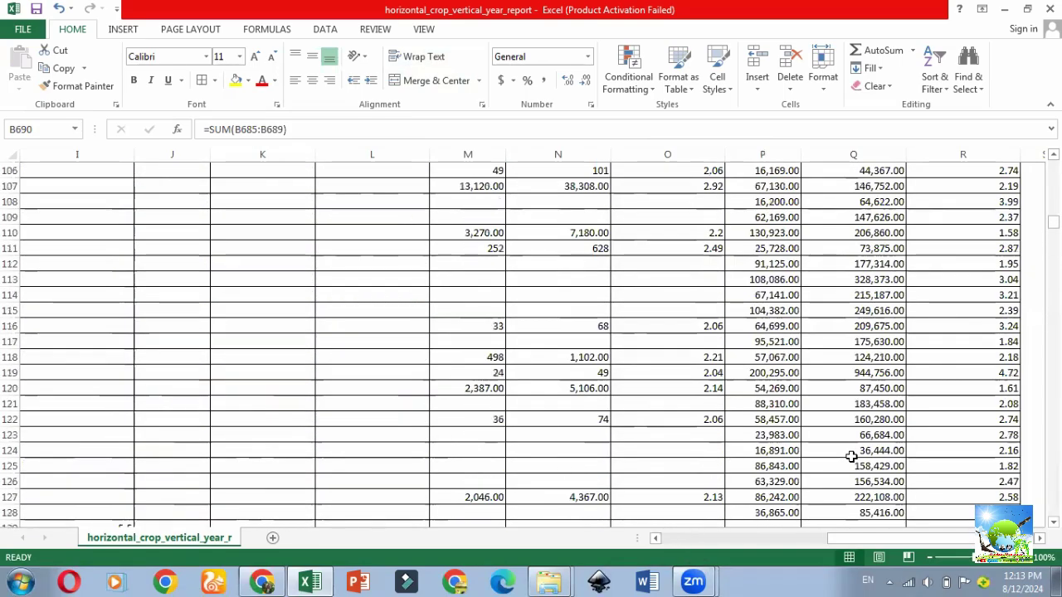
{"action": "scroll", "coordinate": [851, 457], "scroll_direction": "up", "scroll_amount": 11}
{"action": "scroll", "coordinate": [851, 457], "scroll_direction": "up", "scroll_amount": 9}
{"action": "scroll", "coordinate": [851, 457], "scroll_direction": "up", "scroll_amount": 5}
{"action": "scroll", "coordinate": [851, 457], "scroll_direction": "up", "scroll_amount": 10}
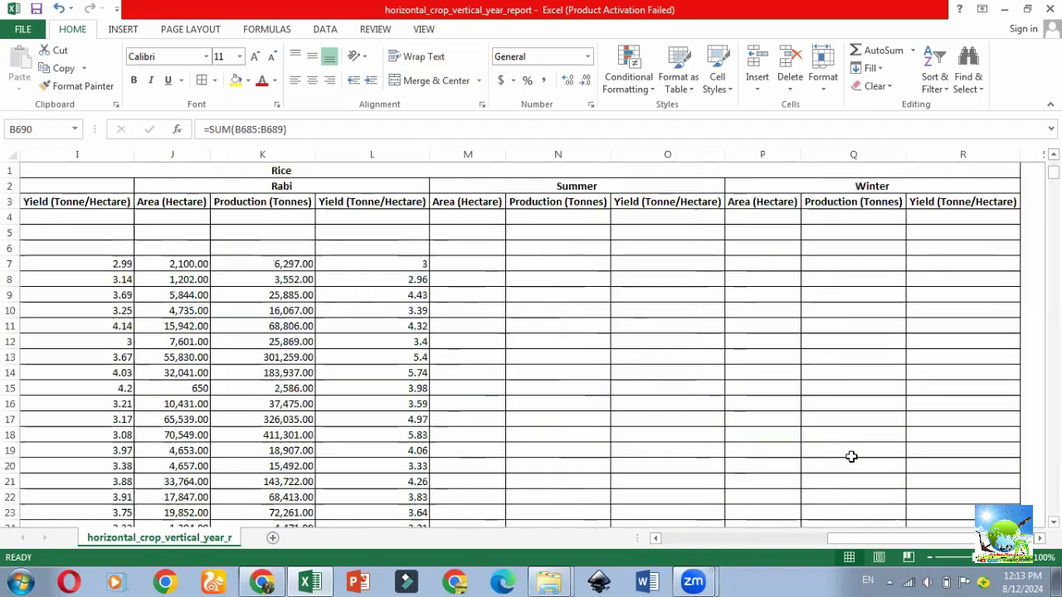
{"action": "left_click_drag", "start_coordinate": [901, 539], "coordinate": [630, 539]}
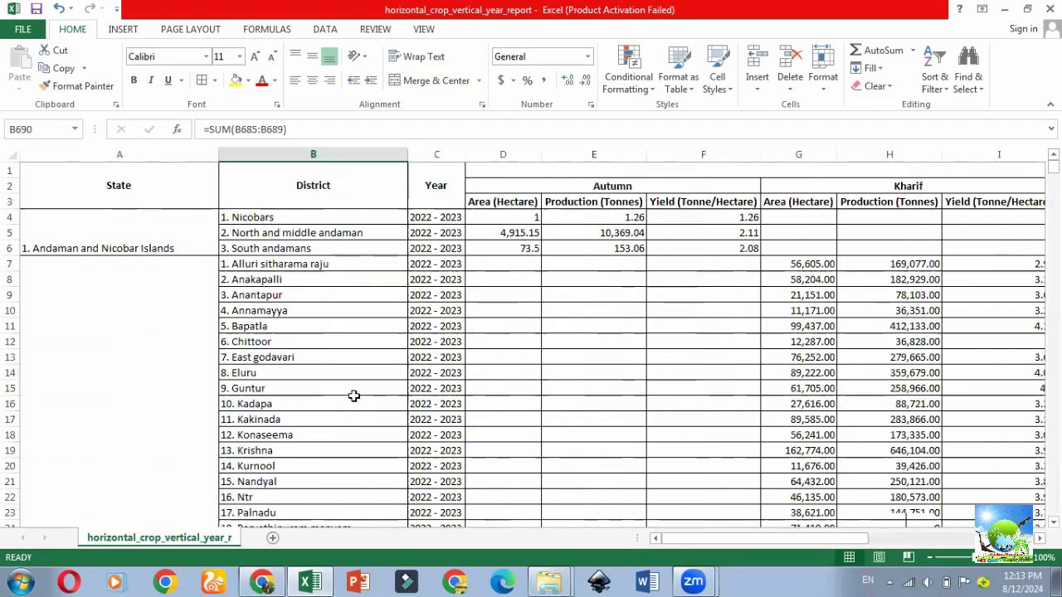